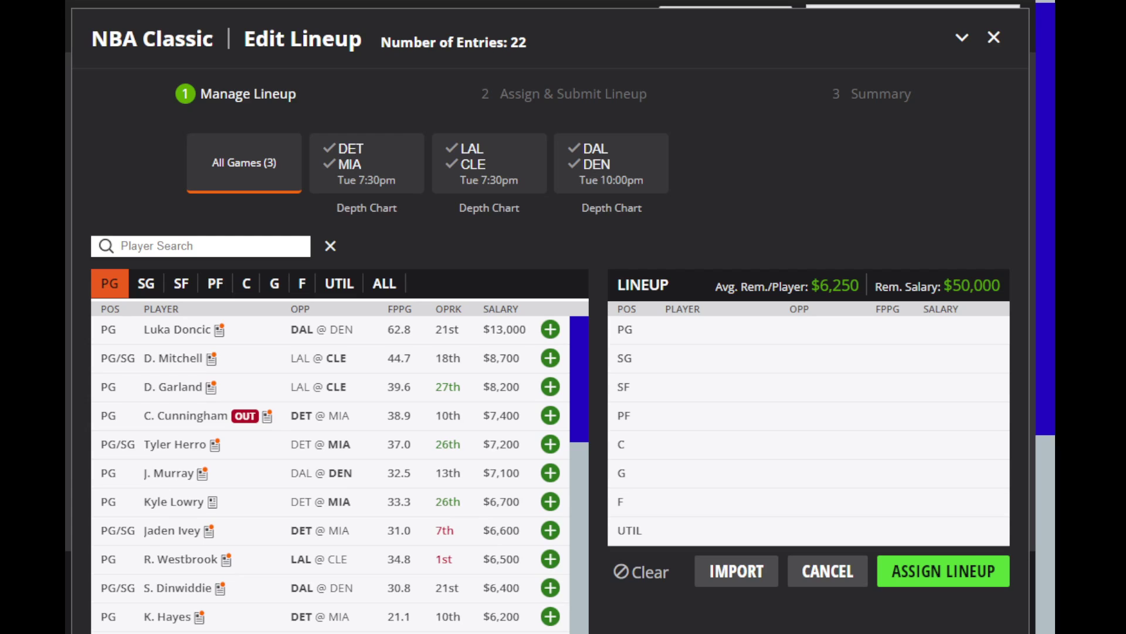
Search the player pool for "tim" and review Tim Hardaway Jr.'s game log.
text(tim)
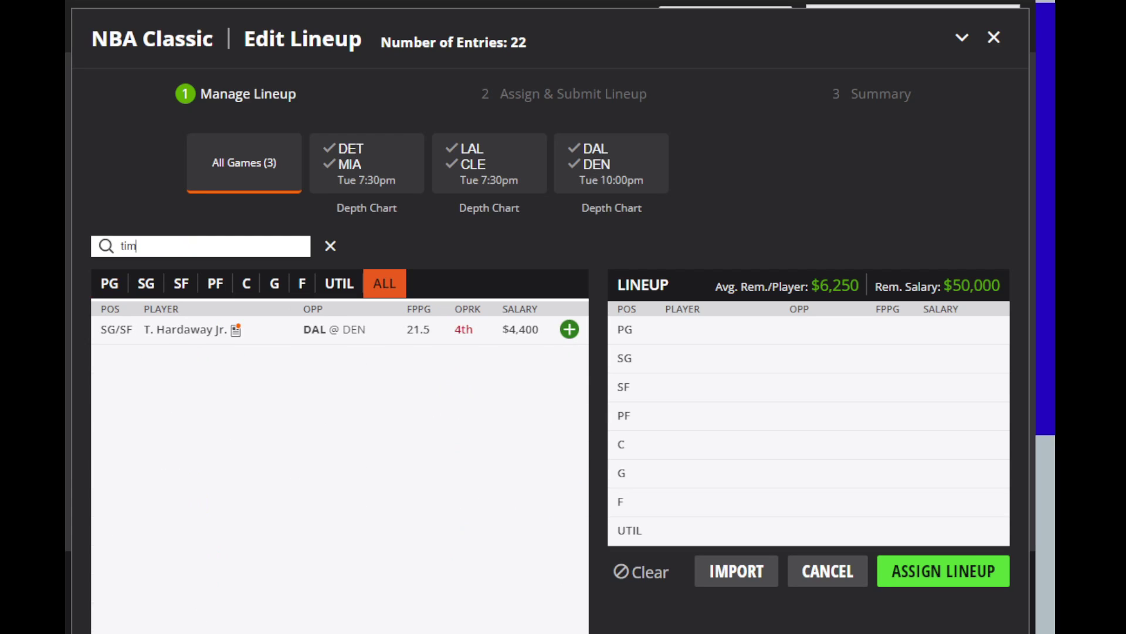
click(185, 329)
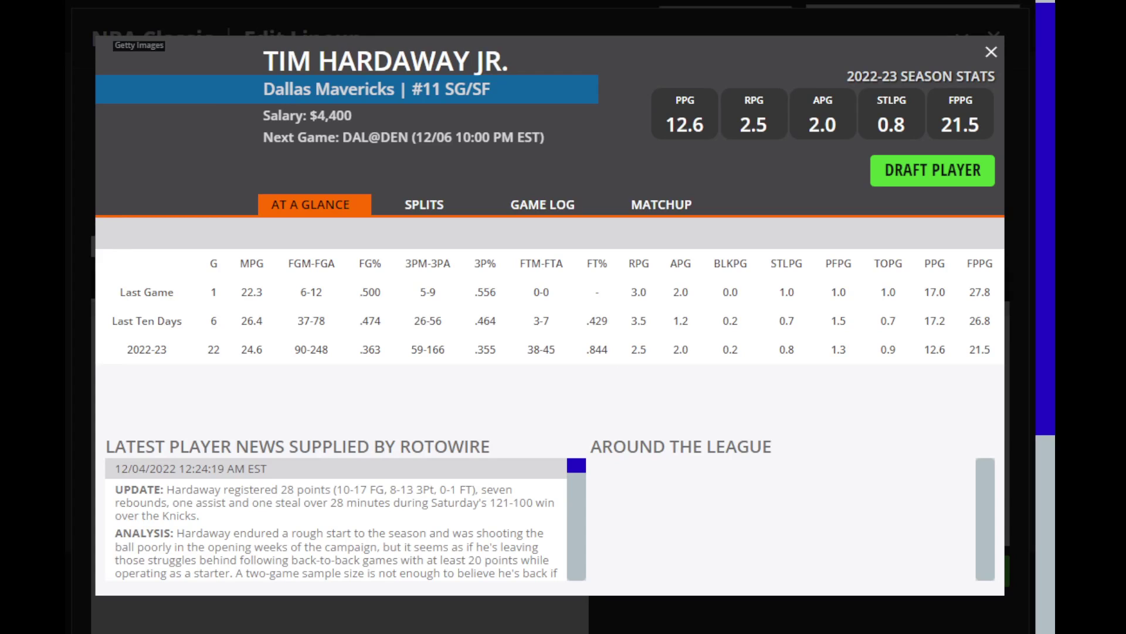
click(542, 204)
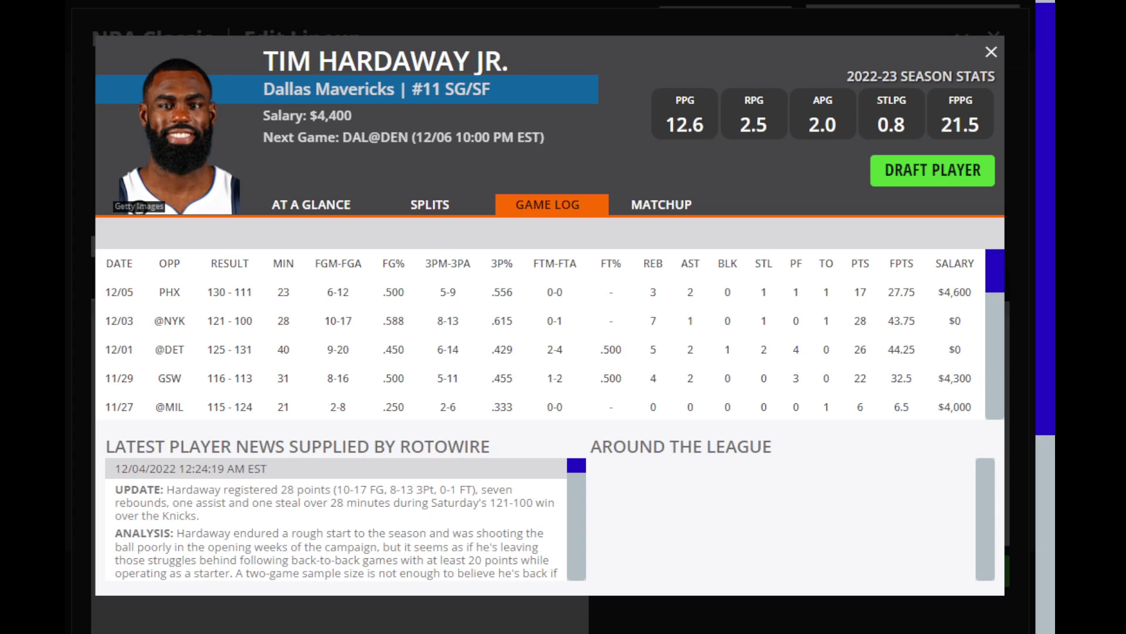
key(Escape)
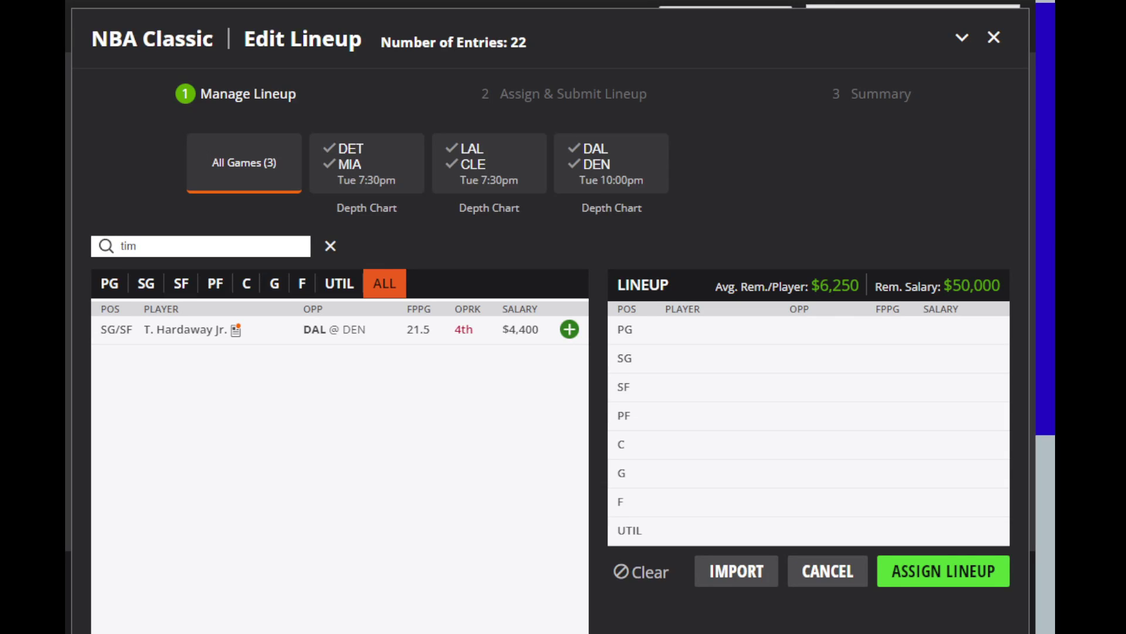
Search the player pool for "ty" and add Tyler Herro to the lineup's PG slot.
key(ctrl+a)
key(BackSpace)
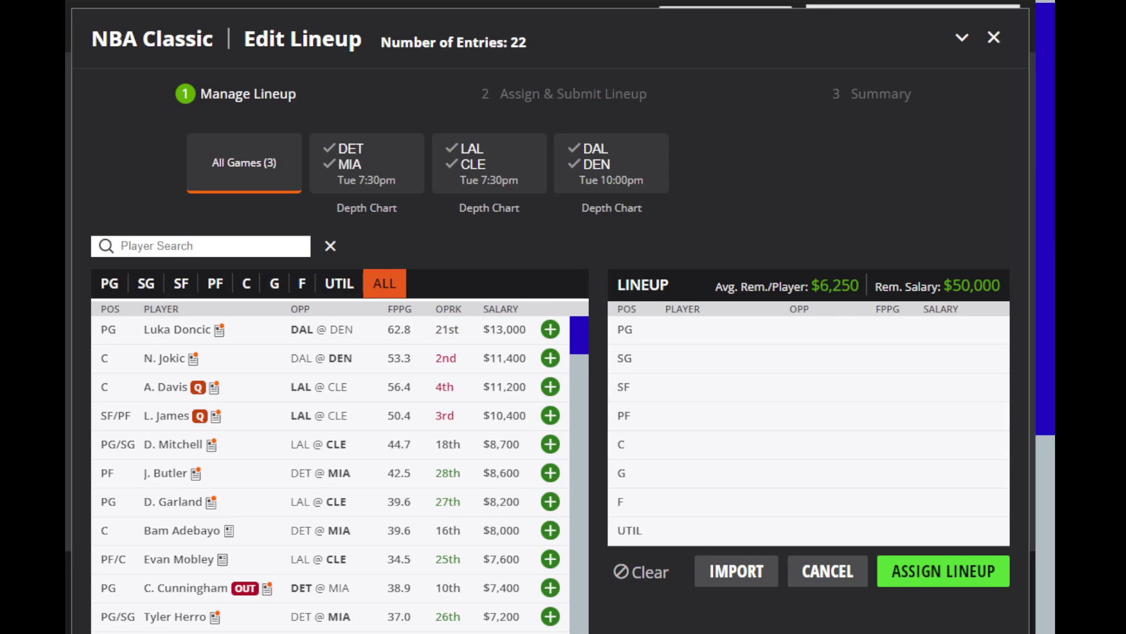
text(ty)
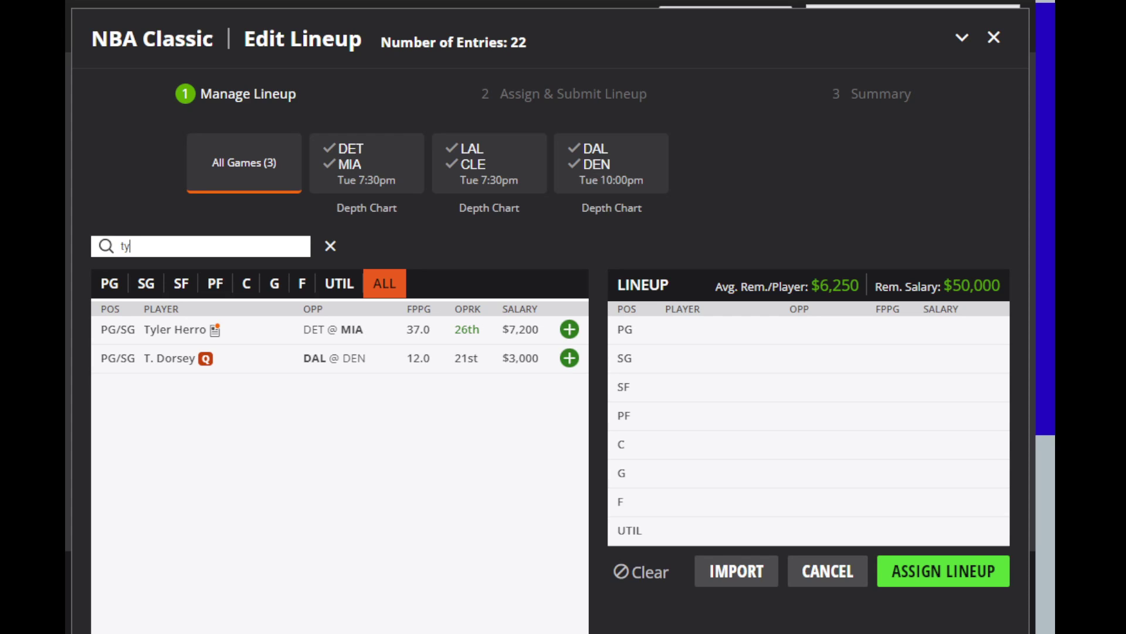
key(Return)
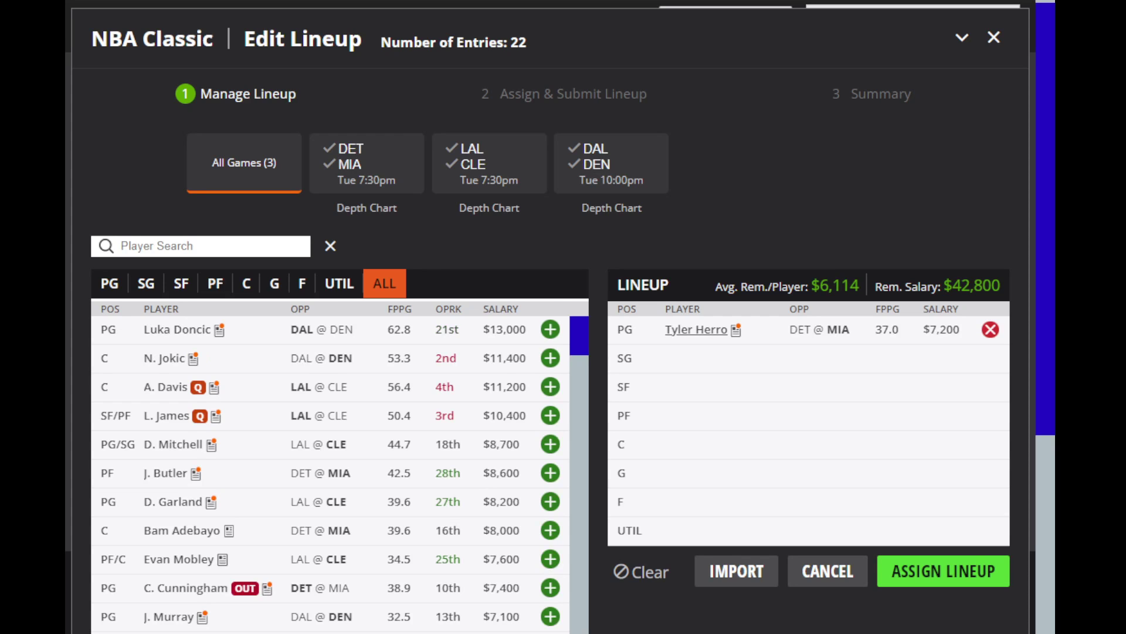
Review the game log of Tyler Herro from the lineup, and close his player card.
click(695, 330)
click(542, 205)
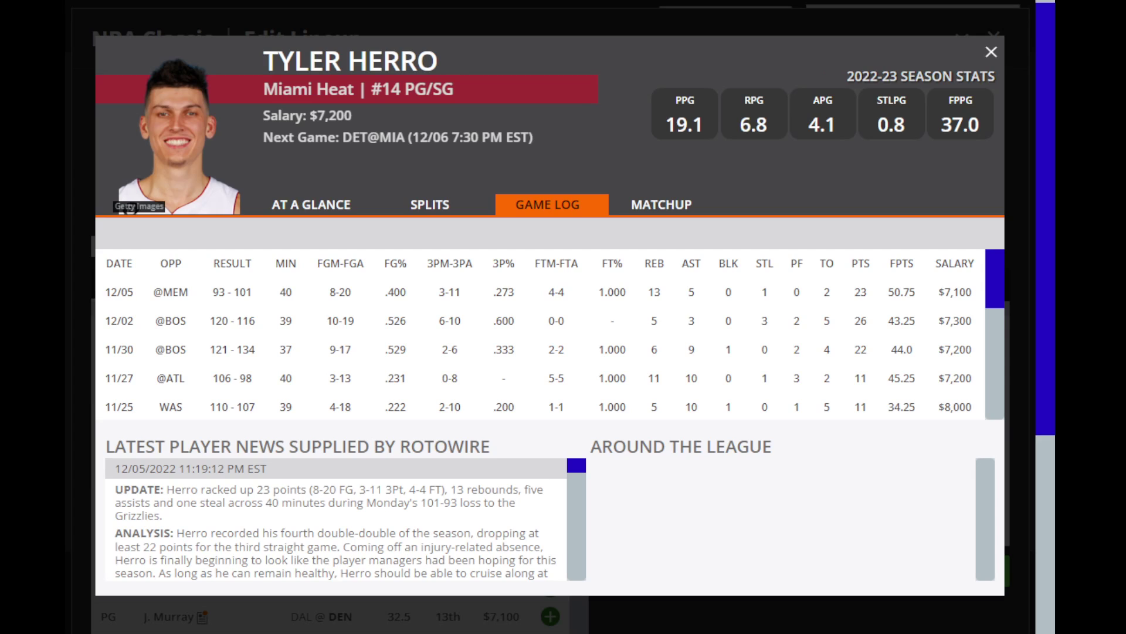
key(Escape)
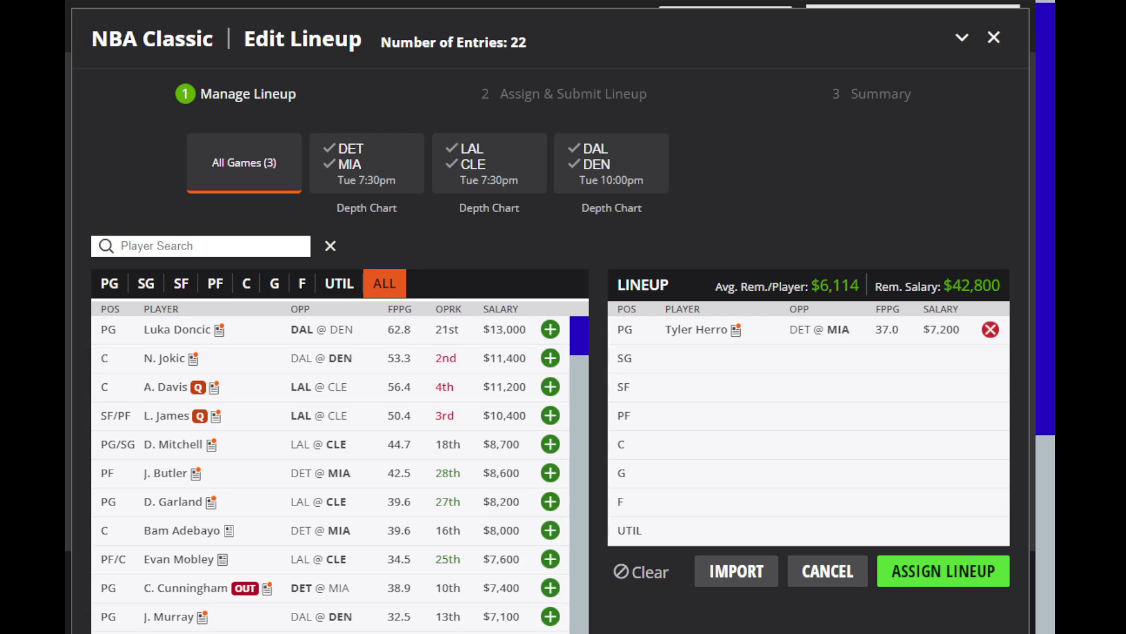
Search the player pool for "mur" and review Jamal Murray's game log.
text(mur)
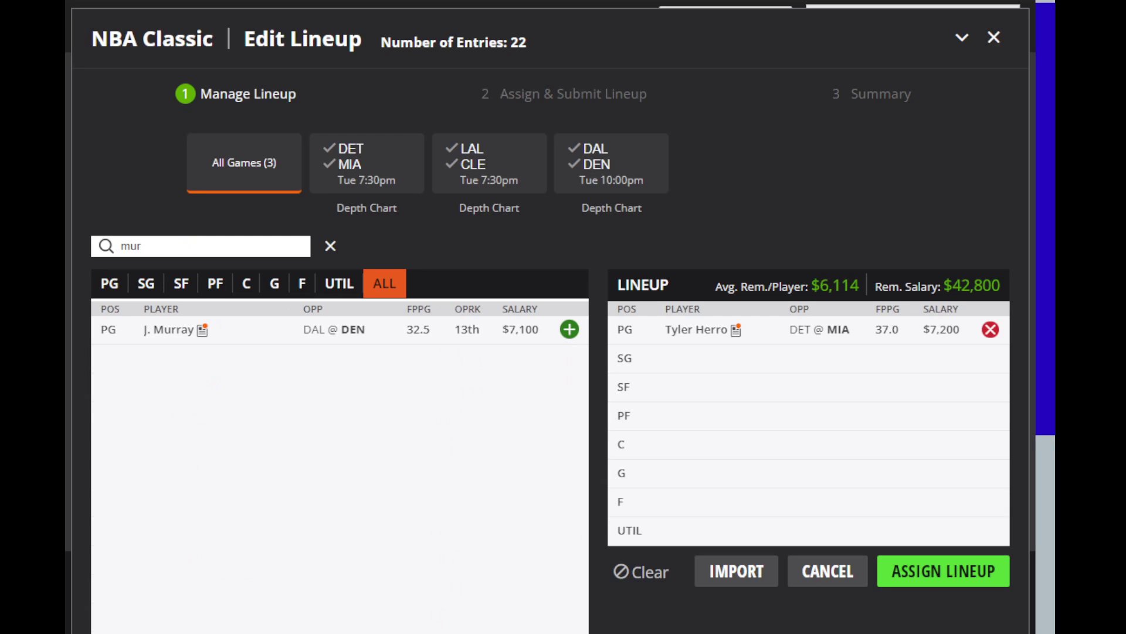
click(169, 329)
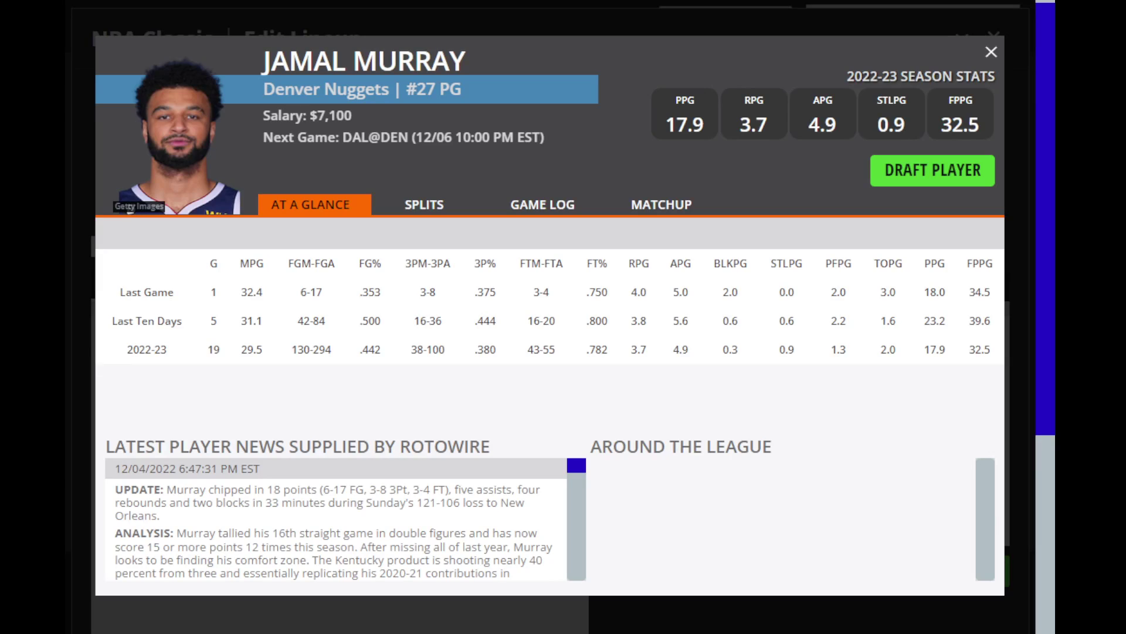
click(542, 204)
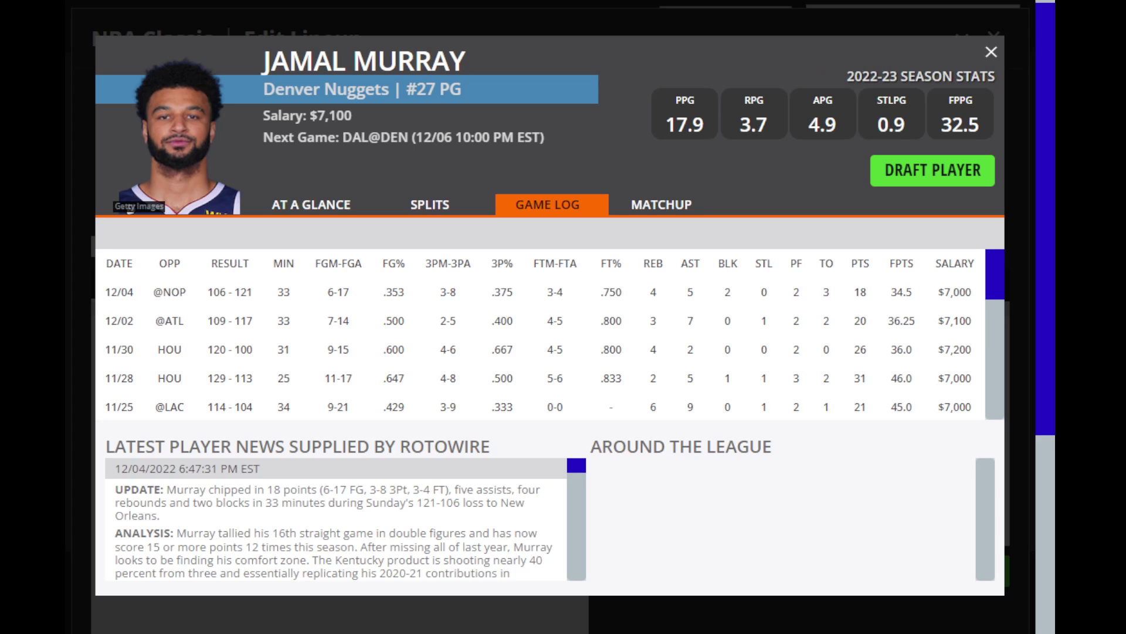
scroll(555, 334, down, 6)
scroll(555, 335, up, 6)
key(Escape)
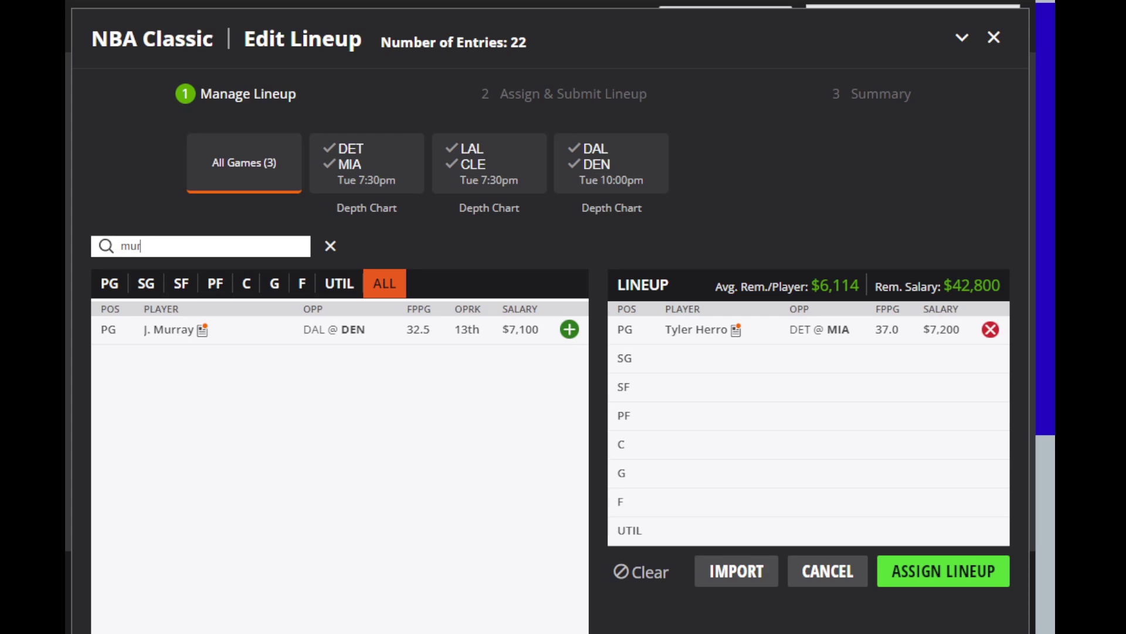
Search the player pool for "aar" and review Aaron Gordon's season summary and game log.
double_click(130, 246)
key(BackSpace)
text(aar)
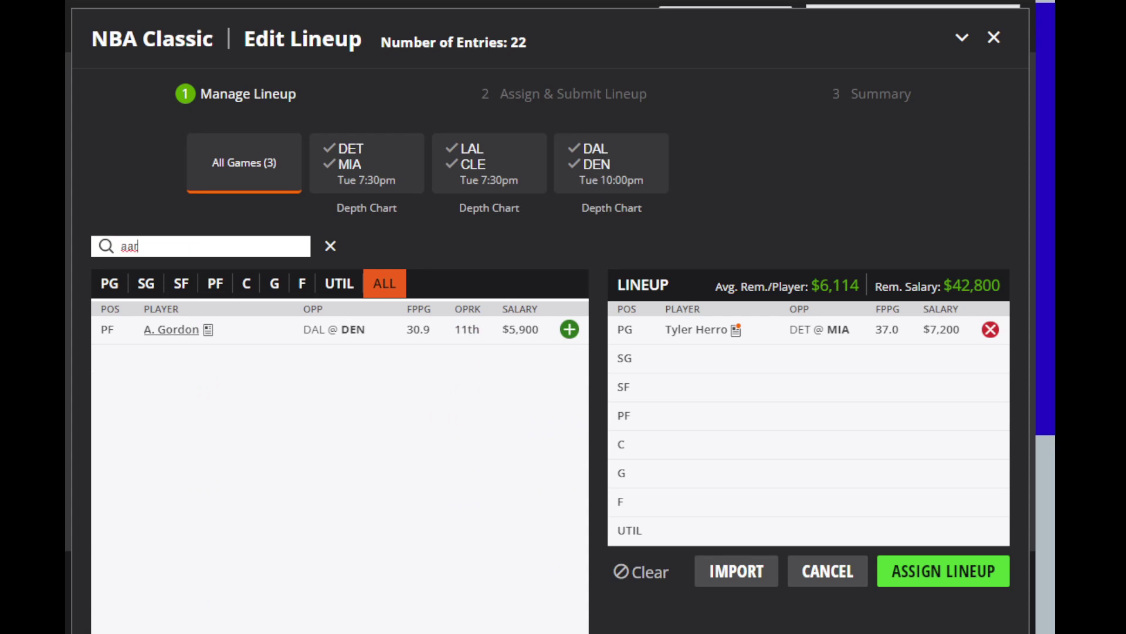
click(171, 329)
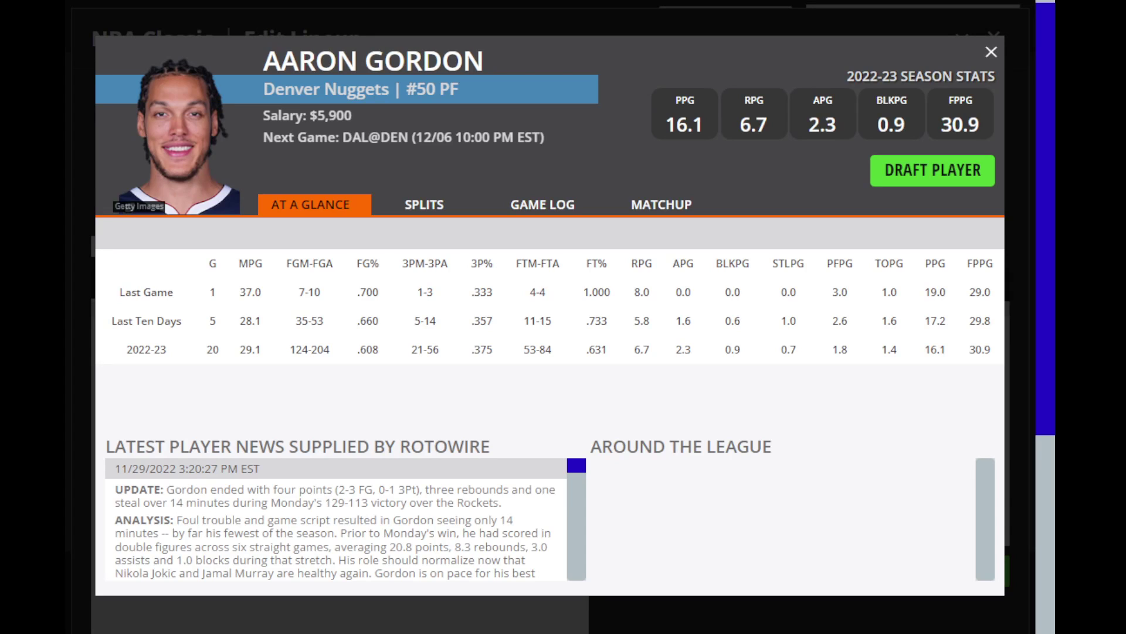
click(541, 204)
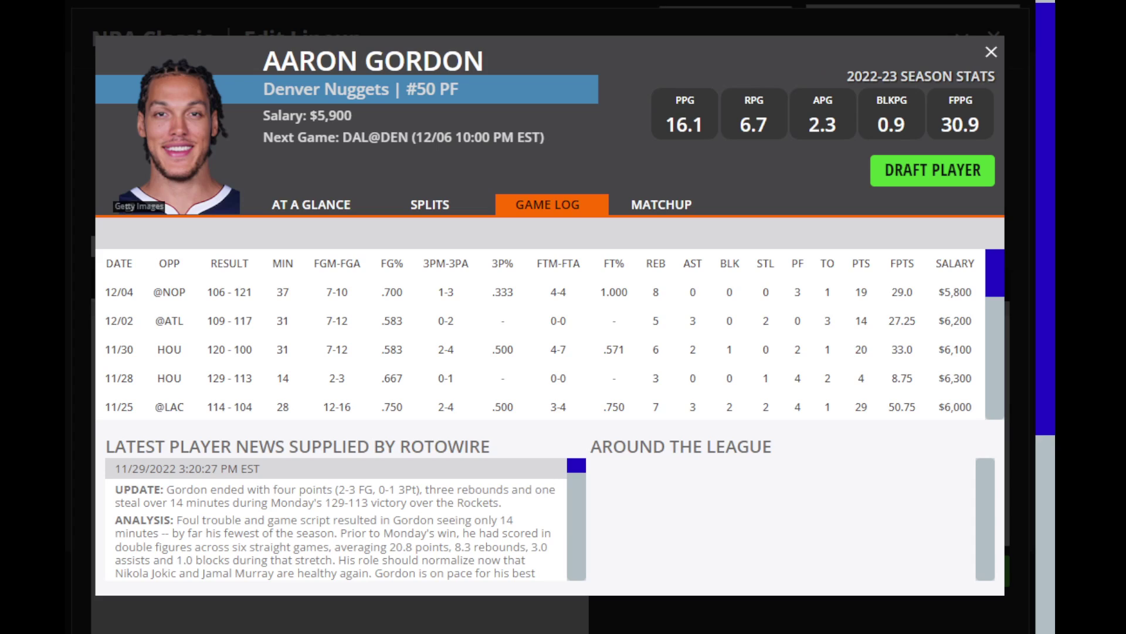
key(Escape)
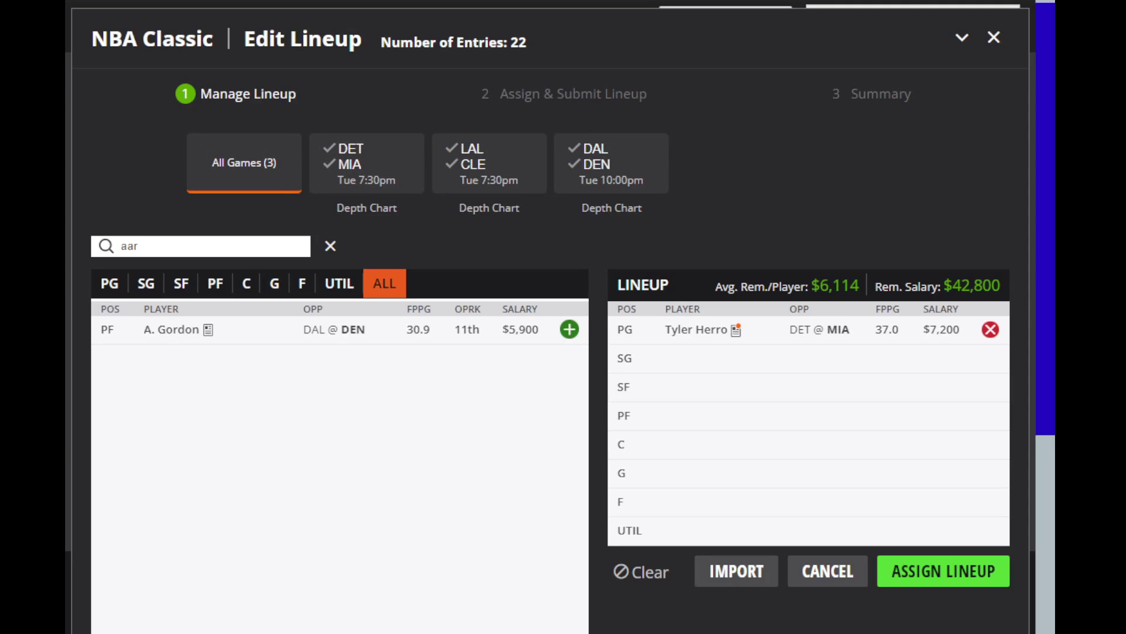
Search the player pool for "is" and examine Isaiah Stewart's game log back to the season's first games.
key(ctrl+a)
key(BackSpace)
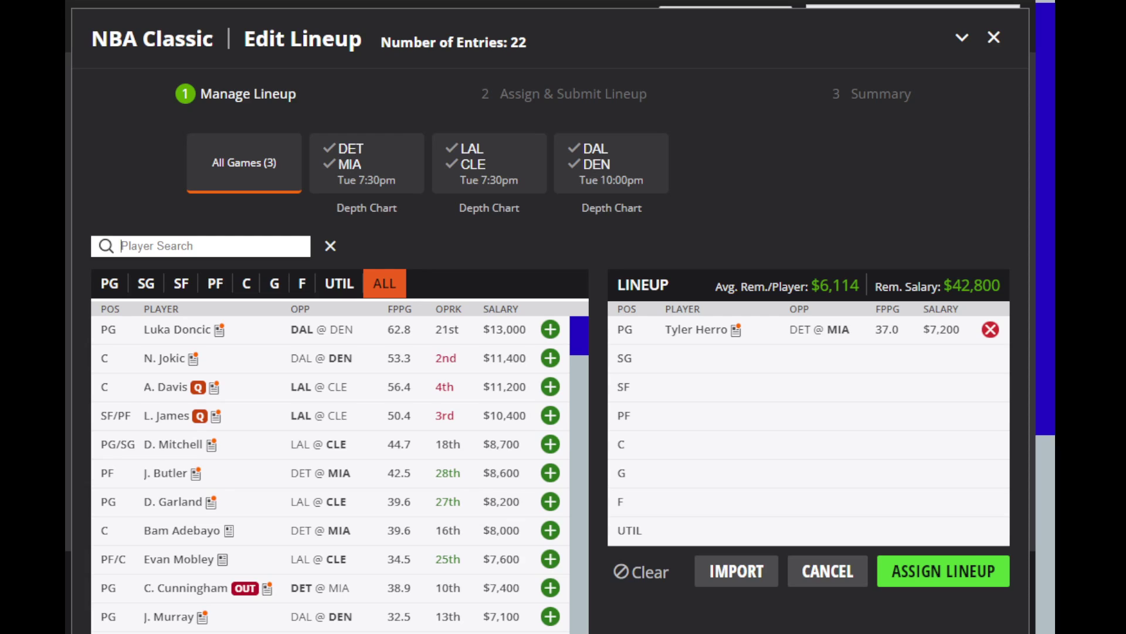
text(is)
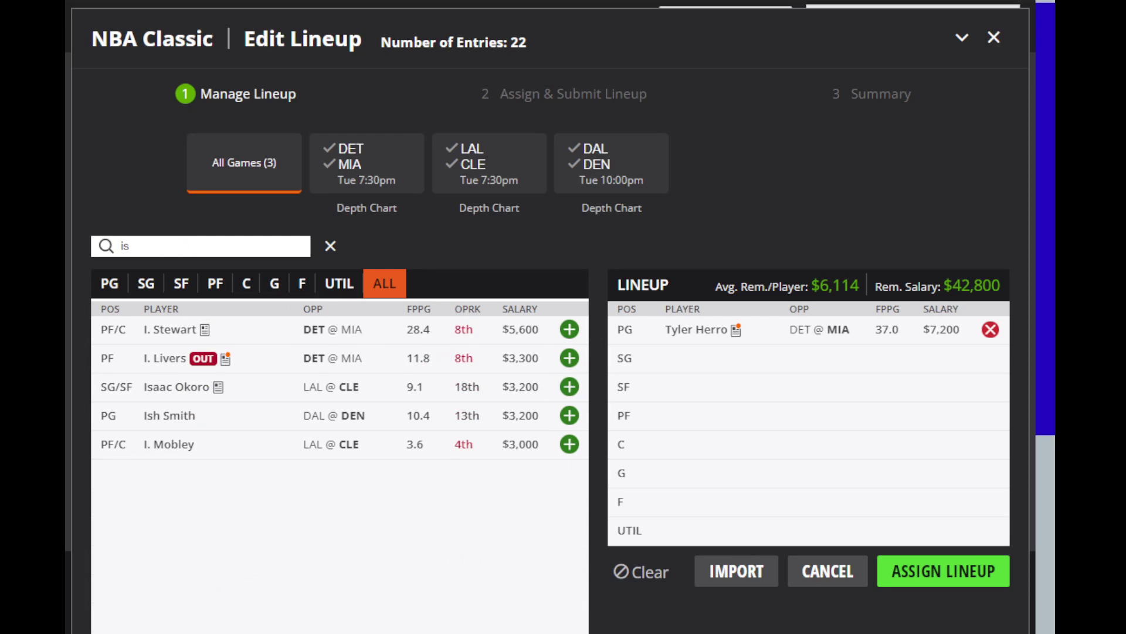
click(170, 329)
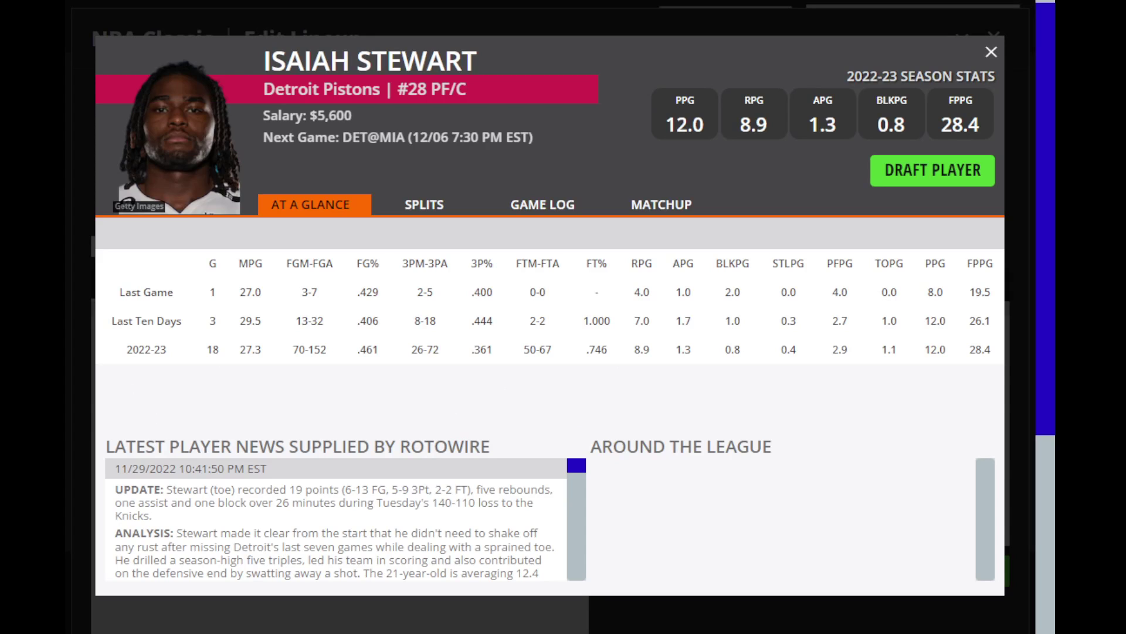
click(542, 204)
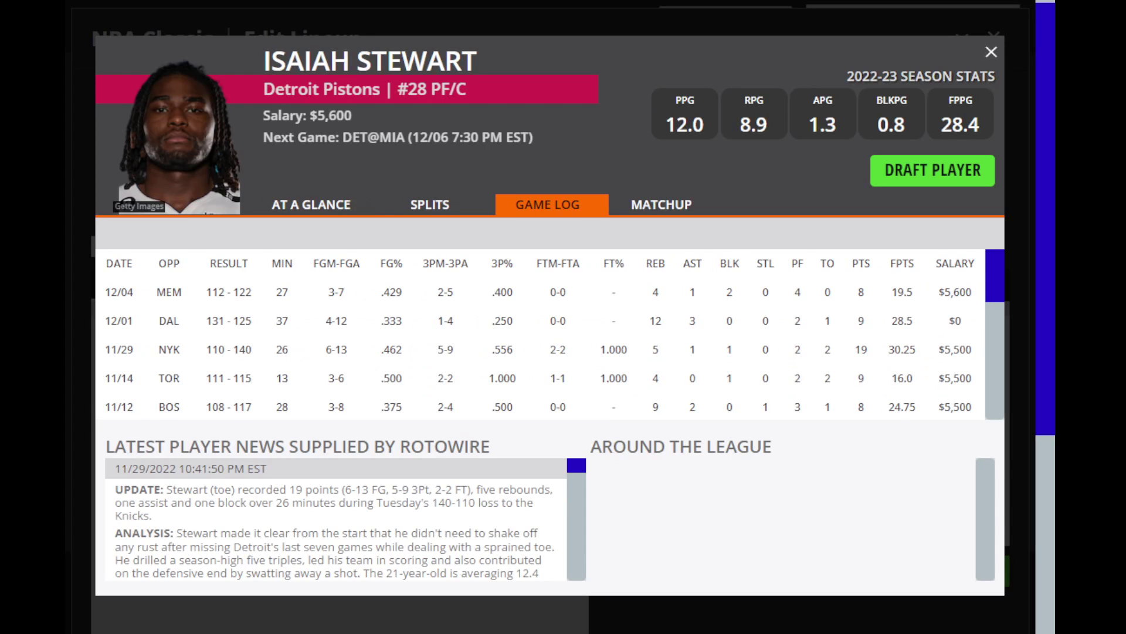
scroll(545, 335, down, 6)
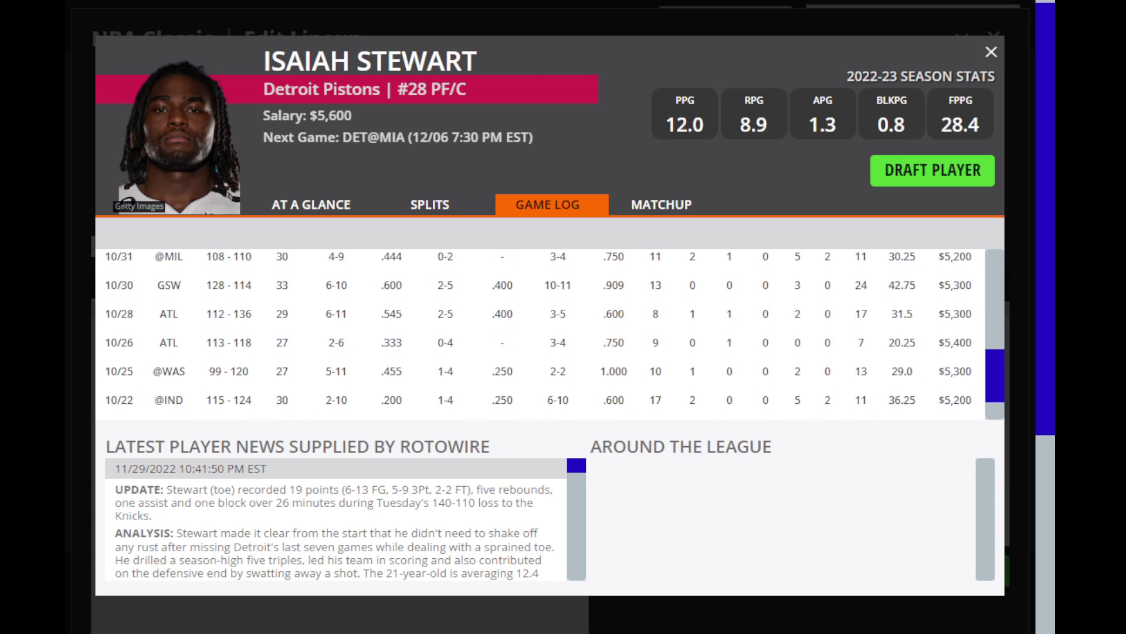
scroll(550, 333, up, 6)
scroll(549, 334, down, 6)
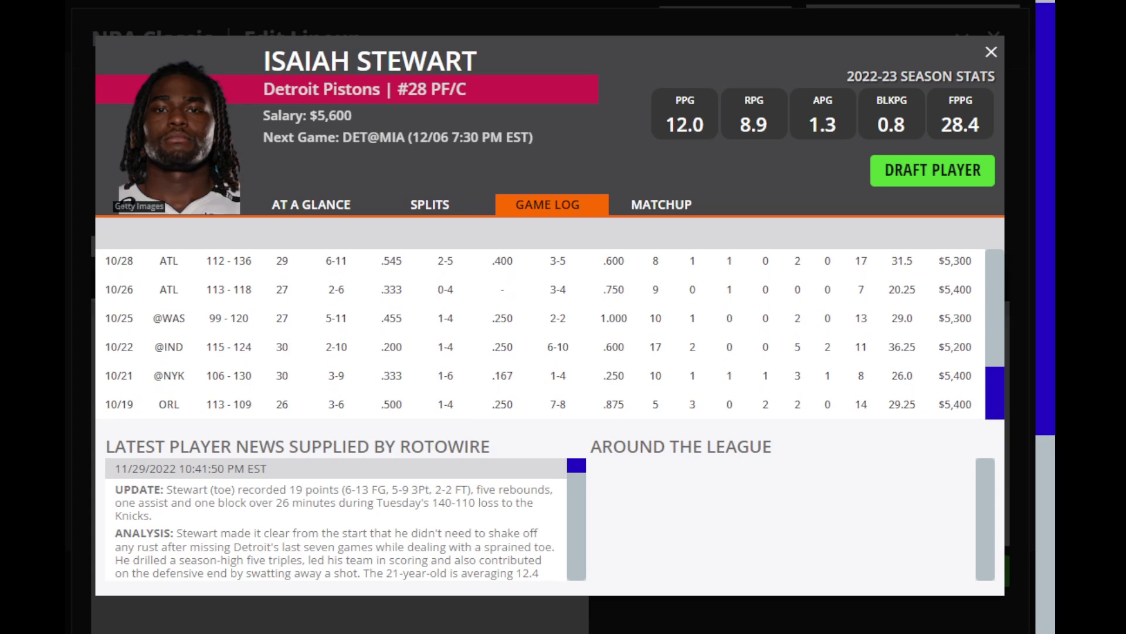
scroll(549, 334, up, 6)
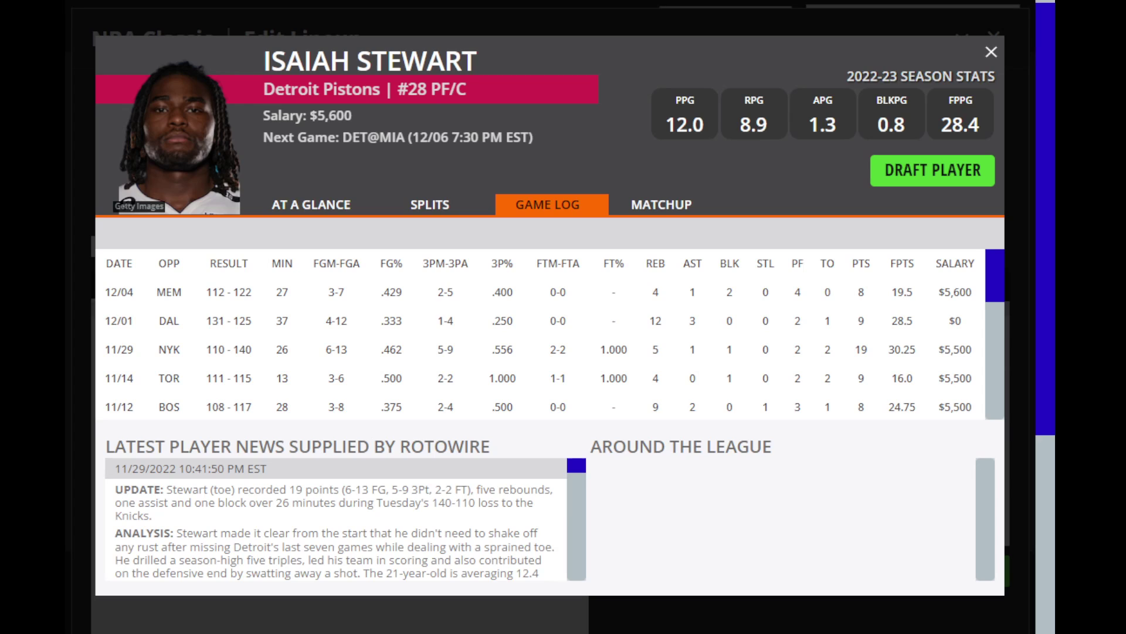
key(Escape)
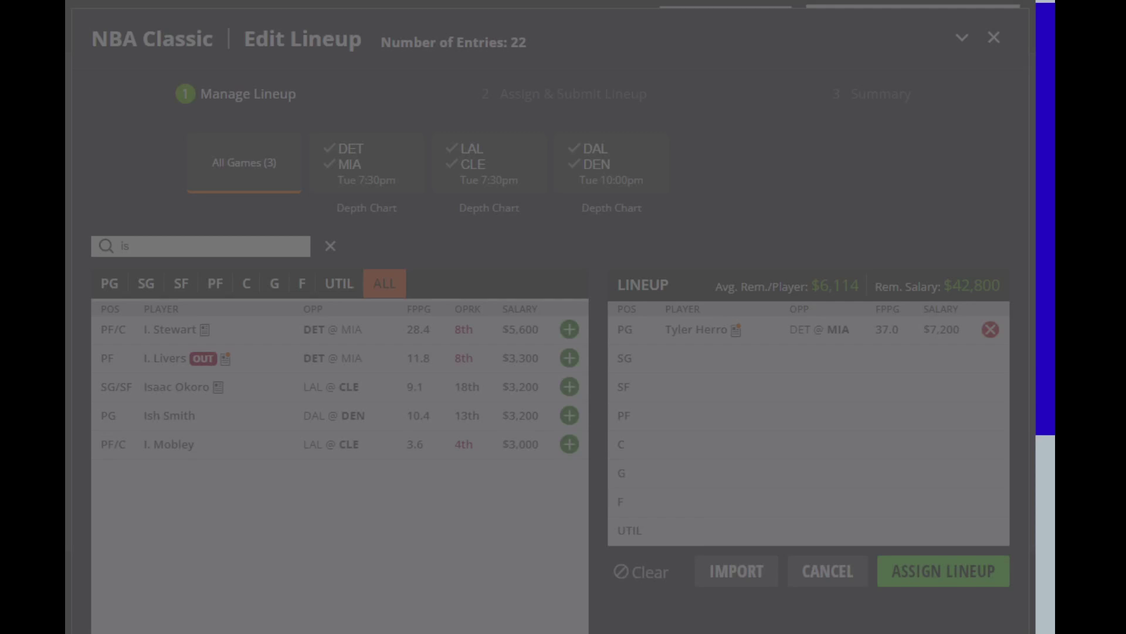
Search the player pool for "ev" and examine Evan Mobley's recent games in his game log.
key(ctrl+a)
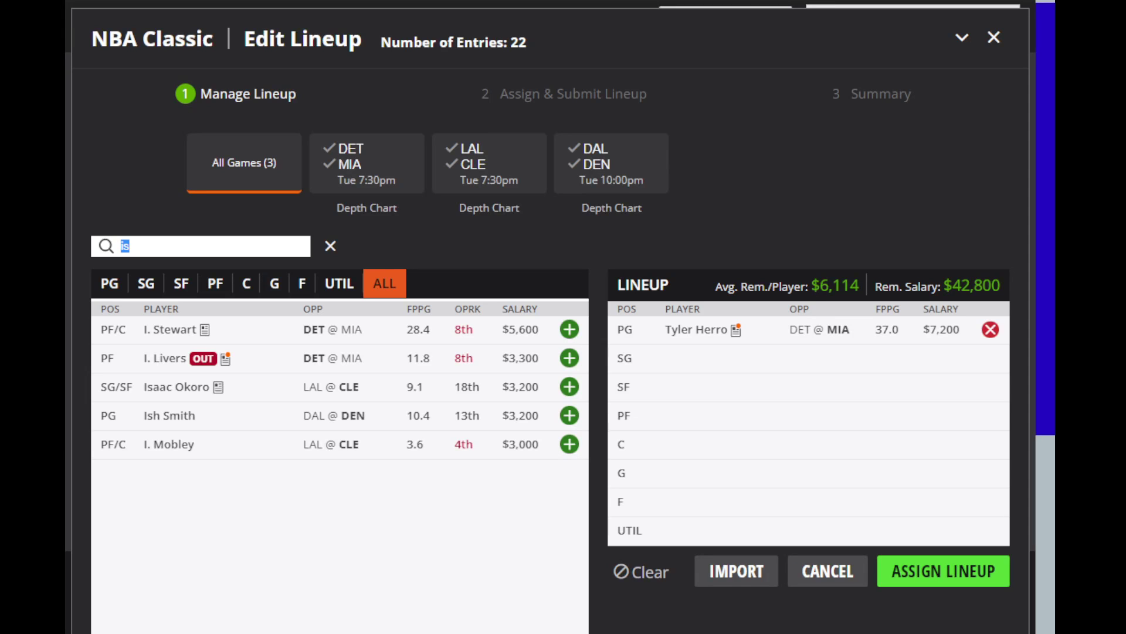
key(BackSpace)
text(e)
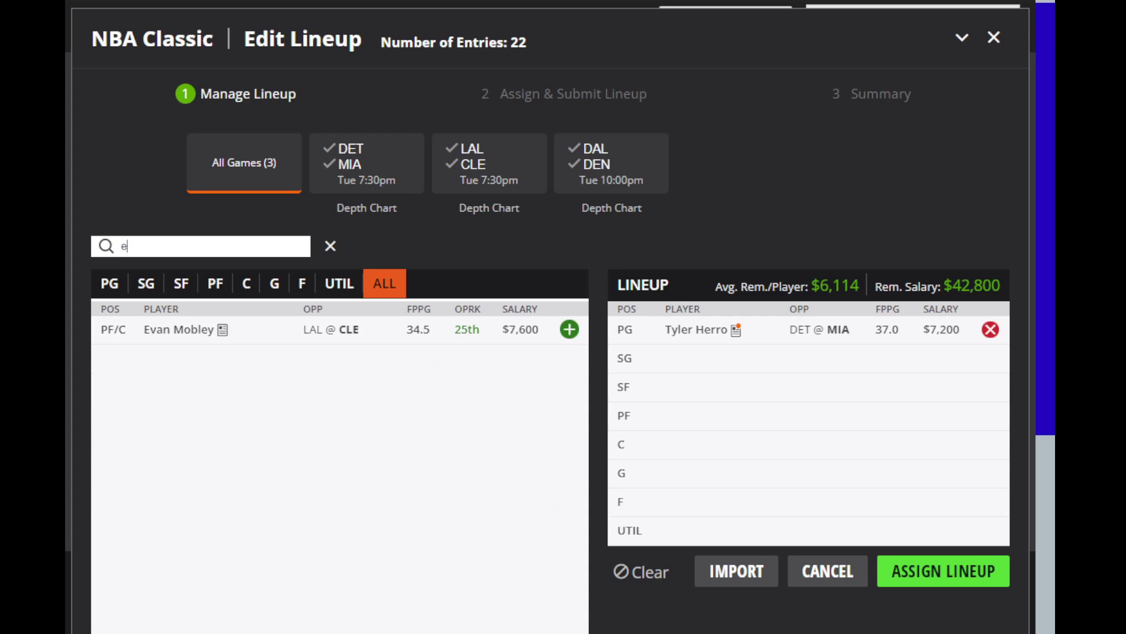
text(v)
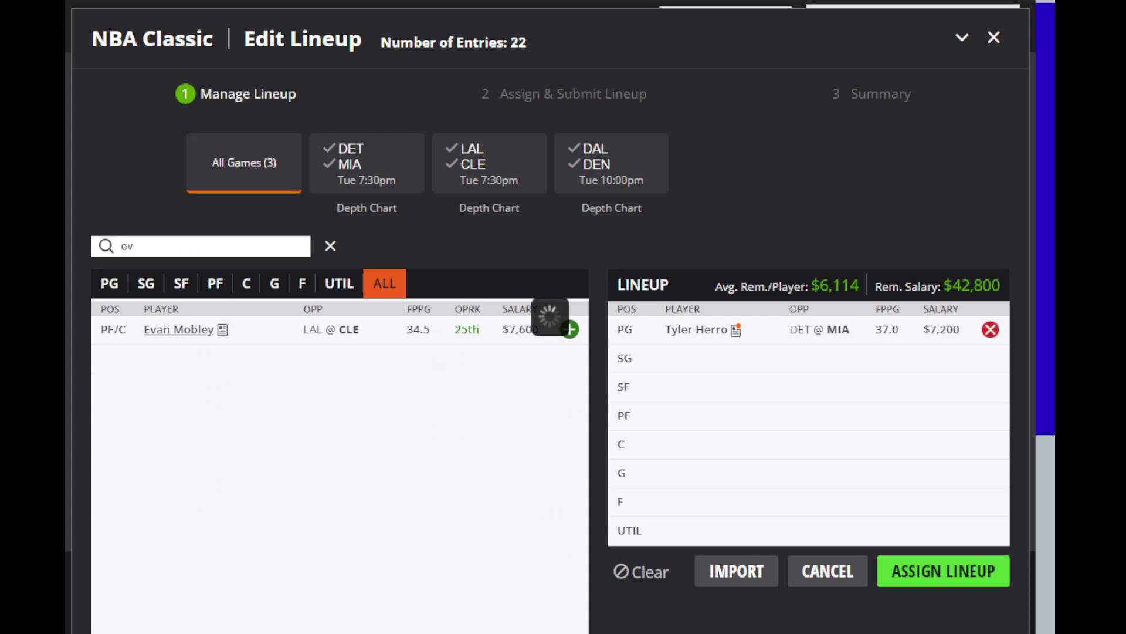
click(176, 329)
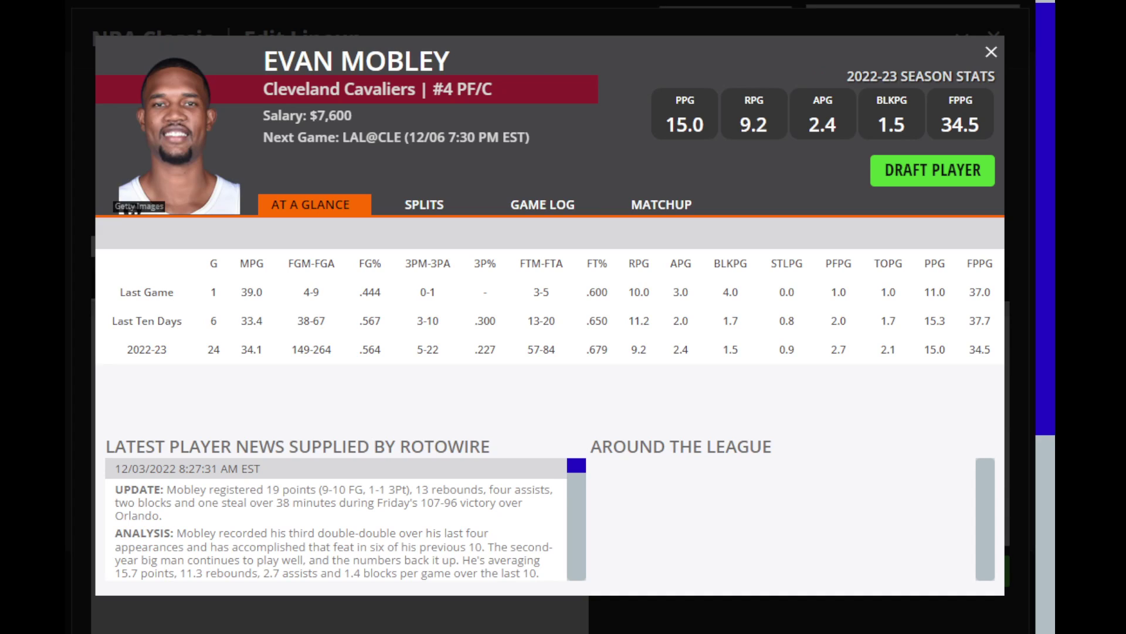
click(542, 204)
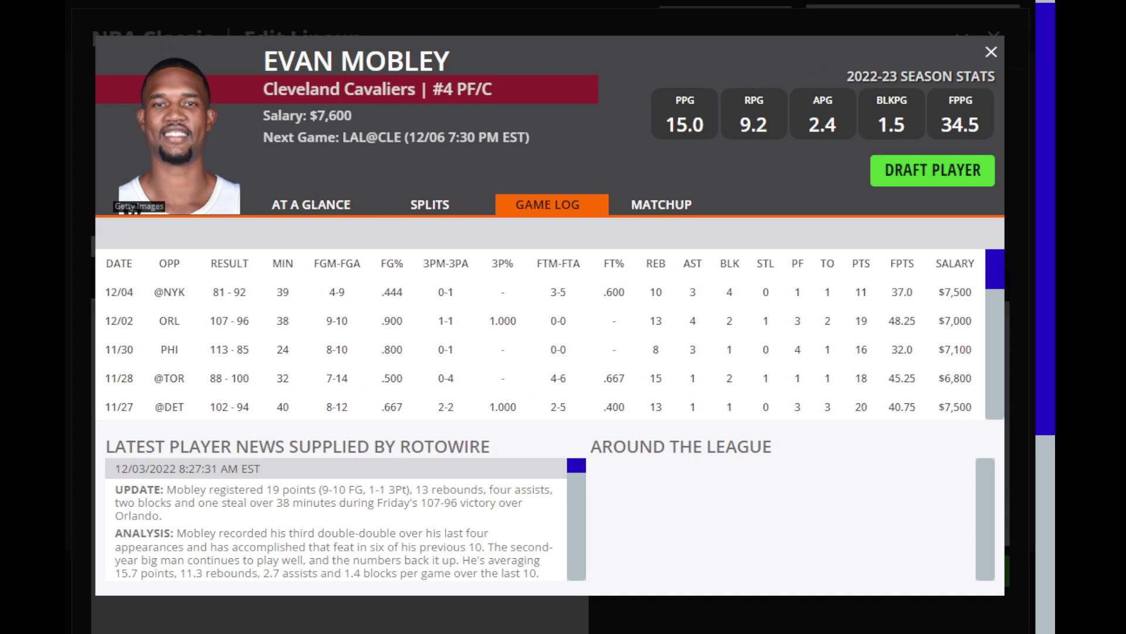
scroll(545, 335, down, 10)
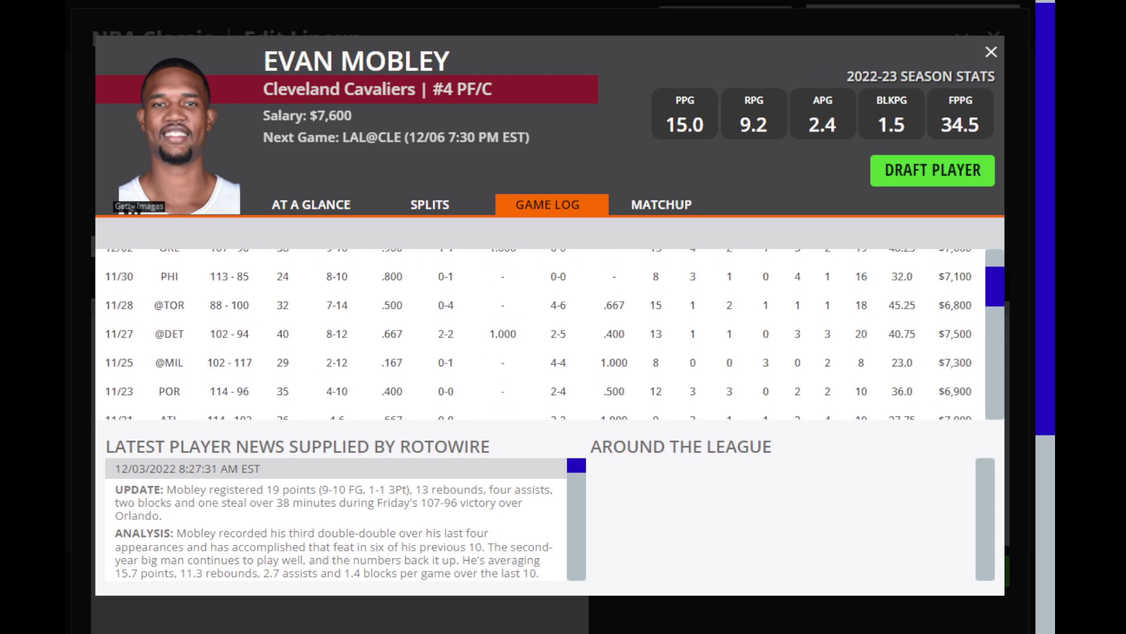
scroll(546, 334, up, 10)
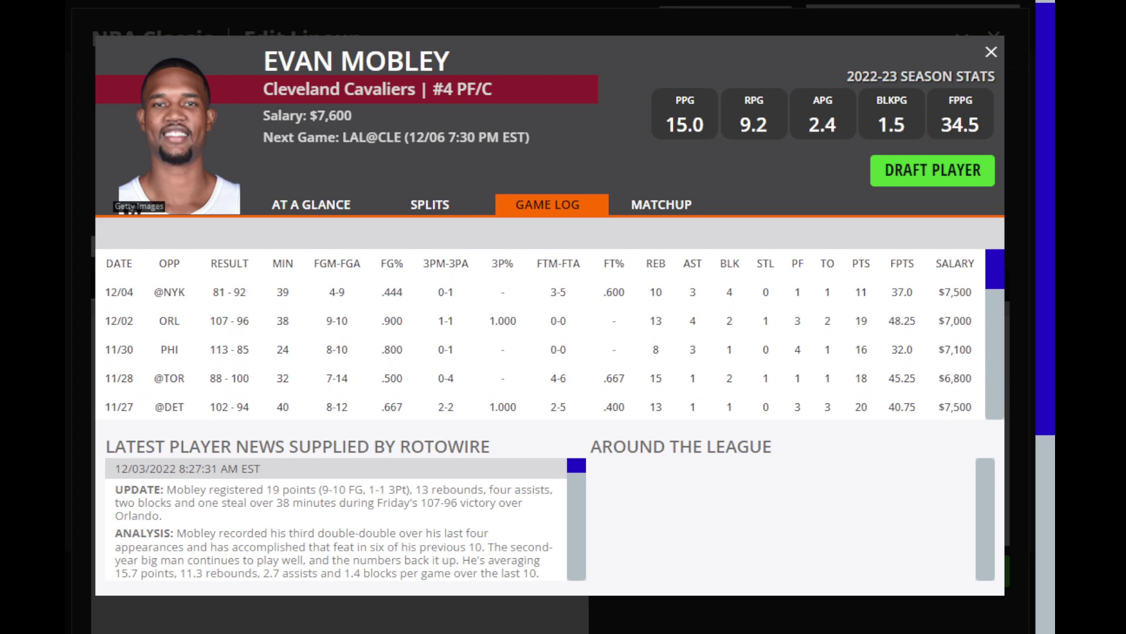
key(Escape)
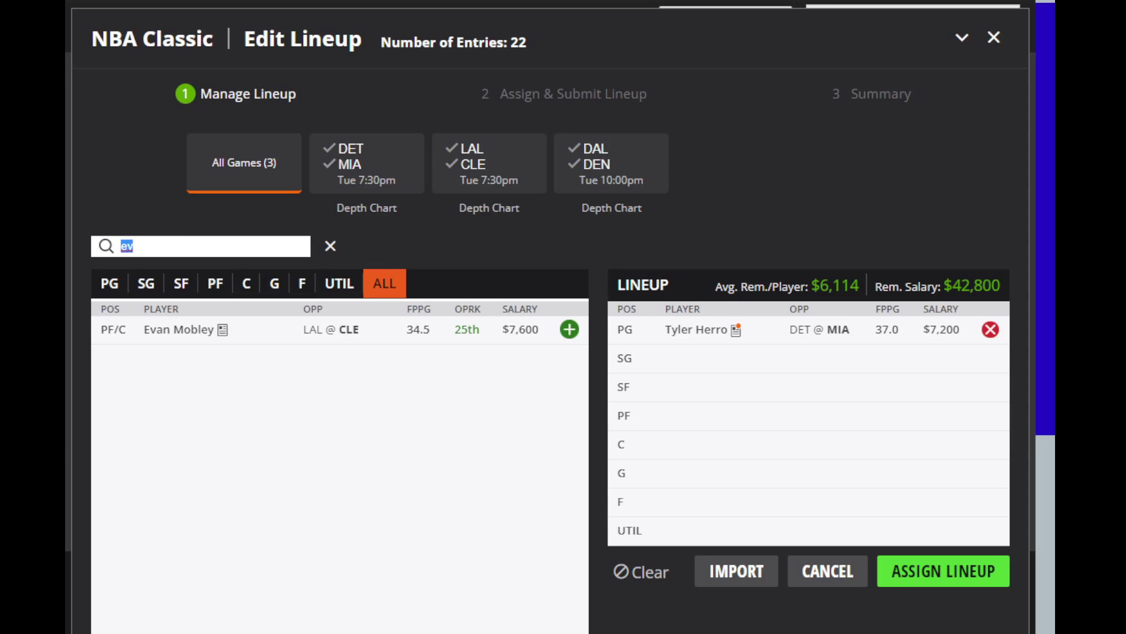
Search the player pool for "davi" and examine Anthony Davis's game log, including his older games.
key(BackSpace)
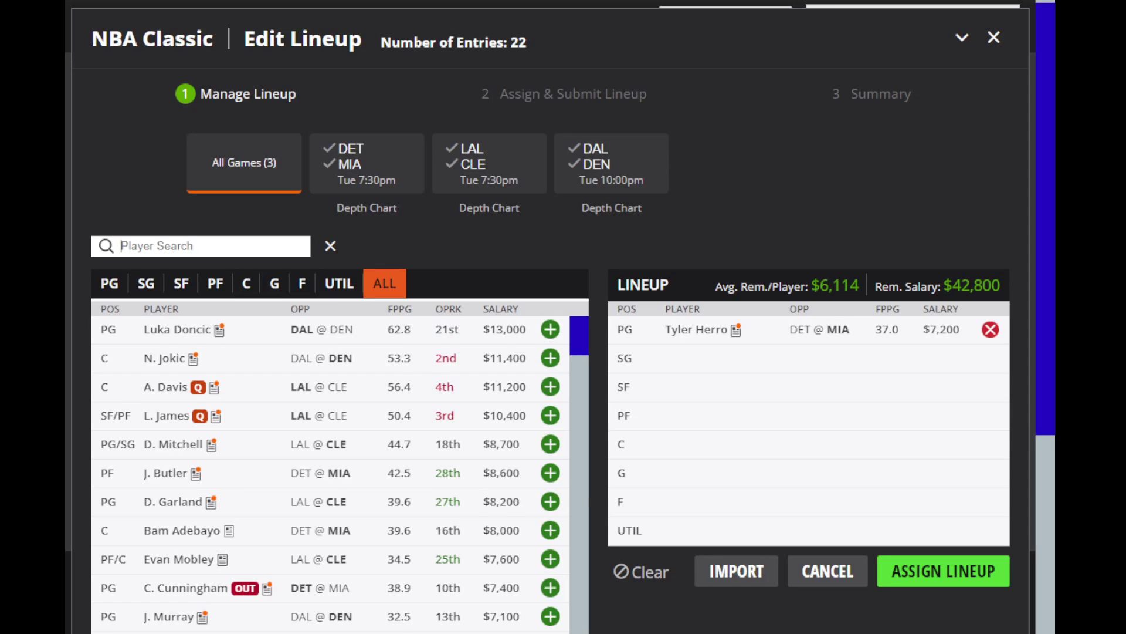
text(davi)
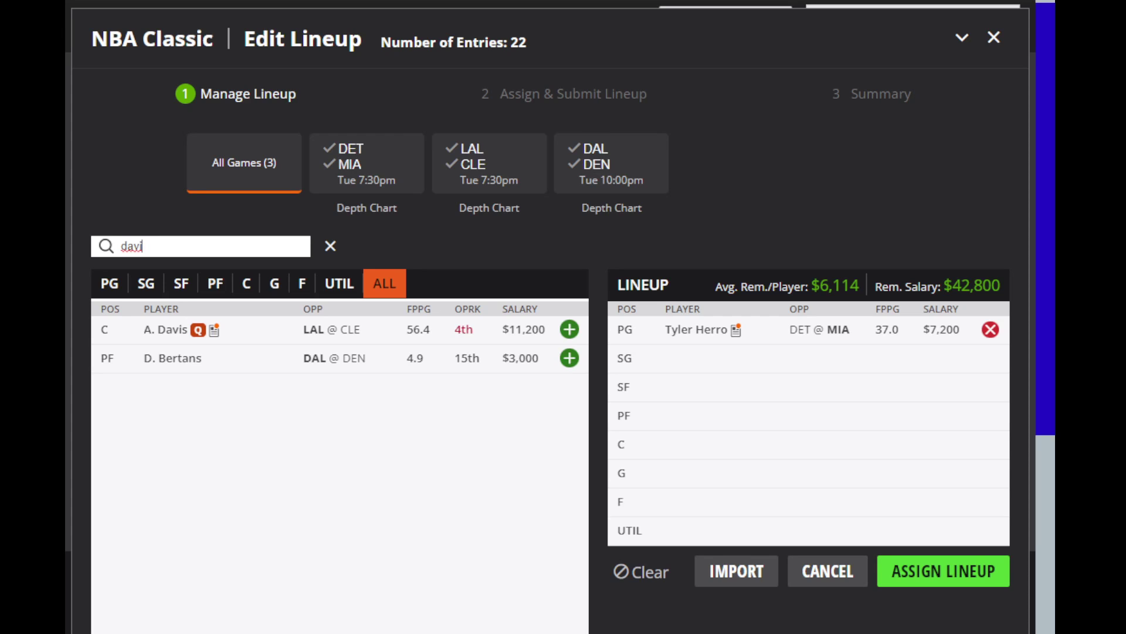
click(166, 329)
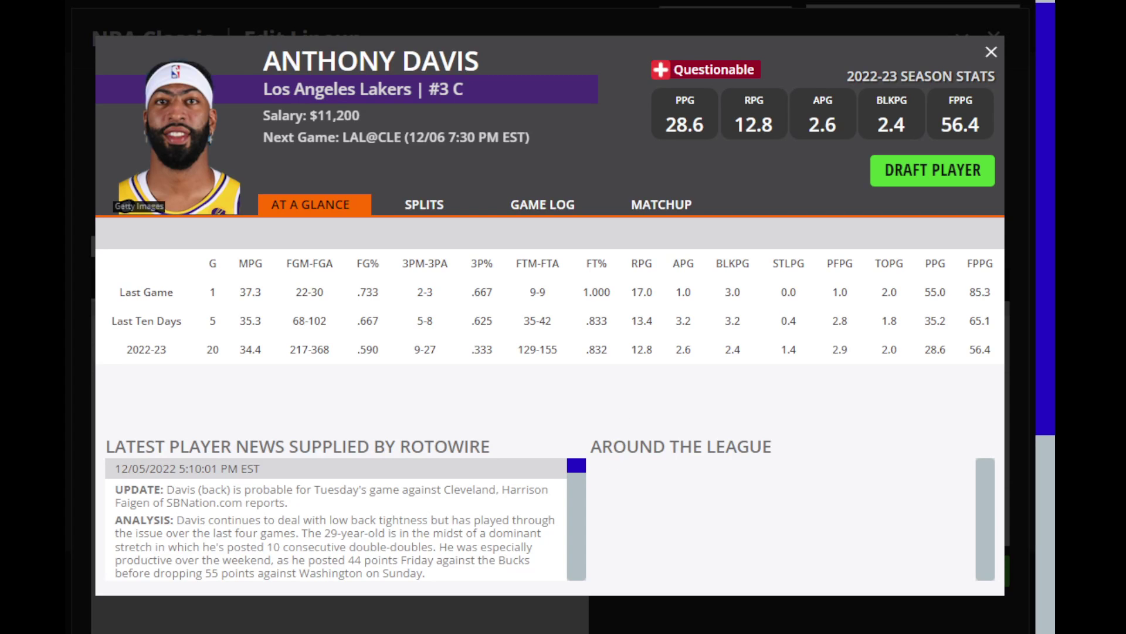
click(542, 204)
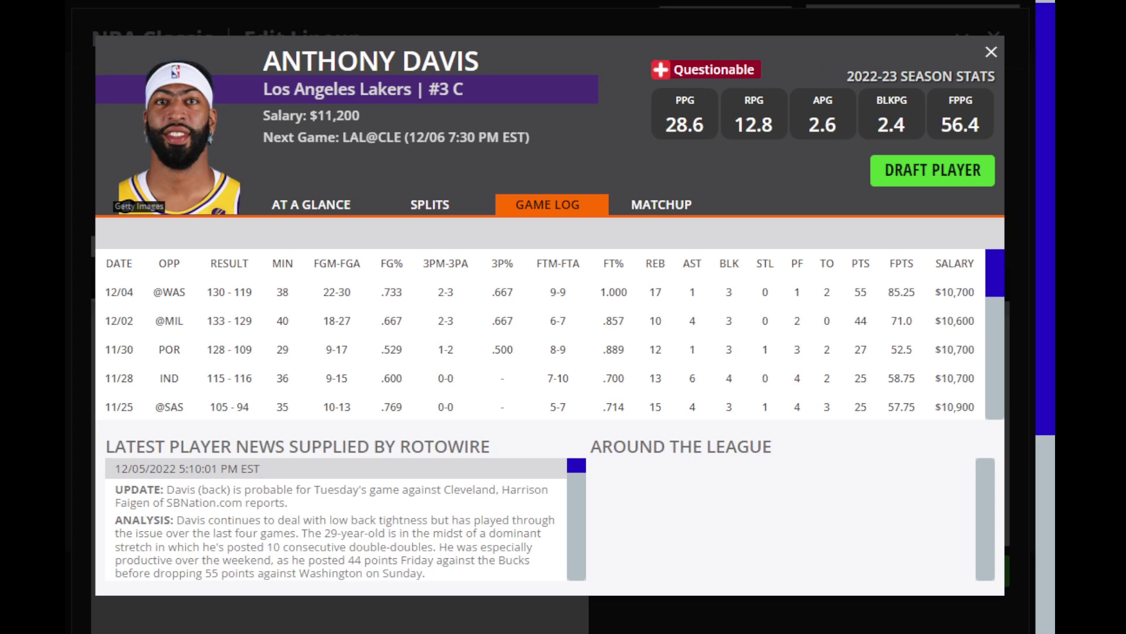
scroll(540, 349, down, 5)
scroll(540, 349, up, 5)
click(991, 51)
Search the player pool for "ja" and review Jarrett Allen's season summary and game log.
double_click(131, 245)
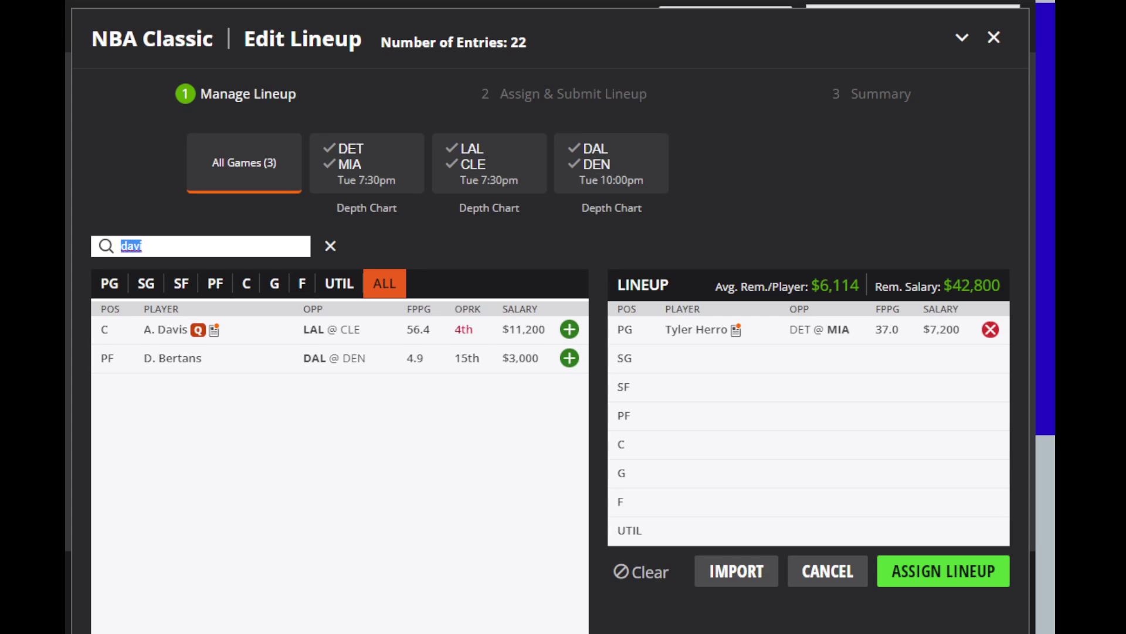
key(BackSpace)
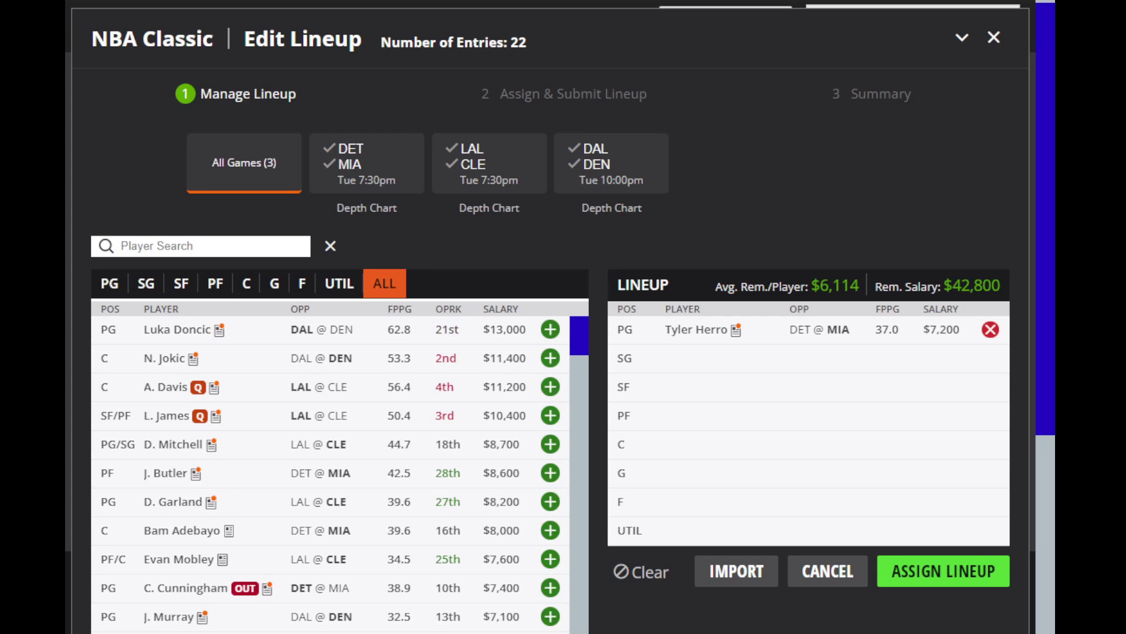
text(ja)
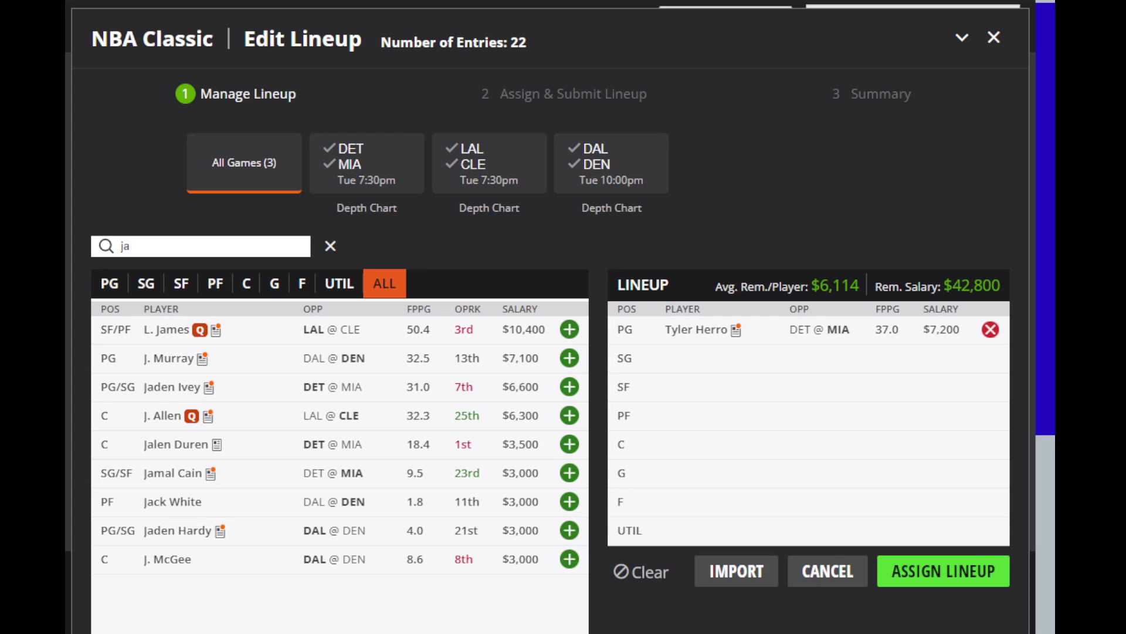
click(162, 416)
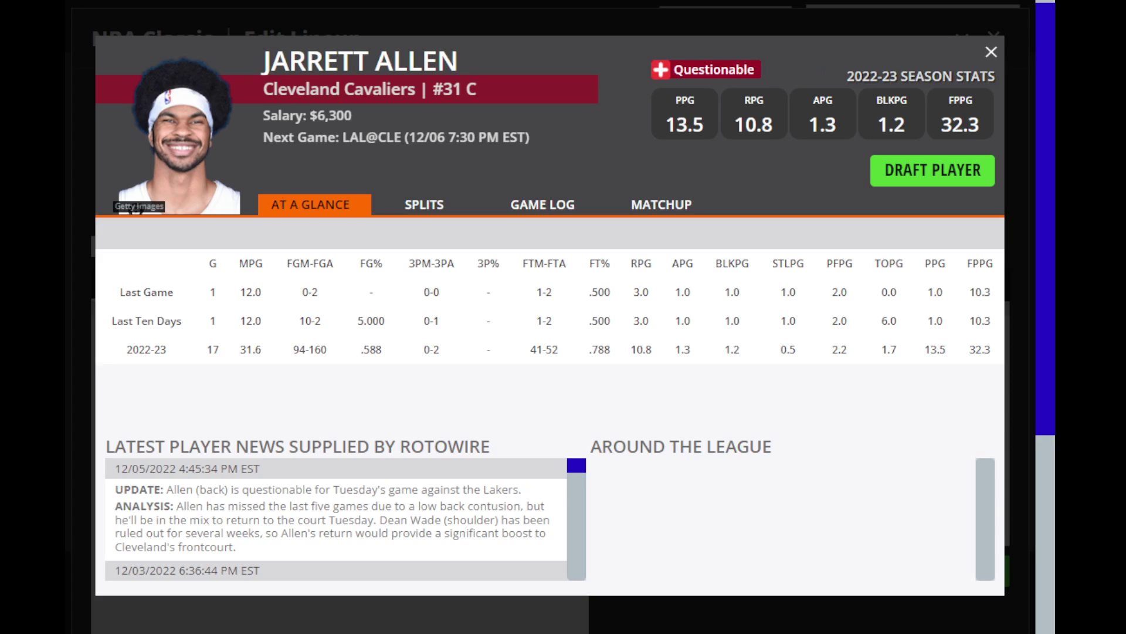
click(542, 204)
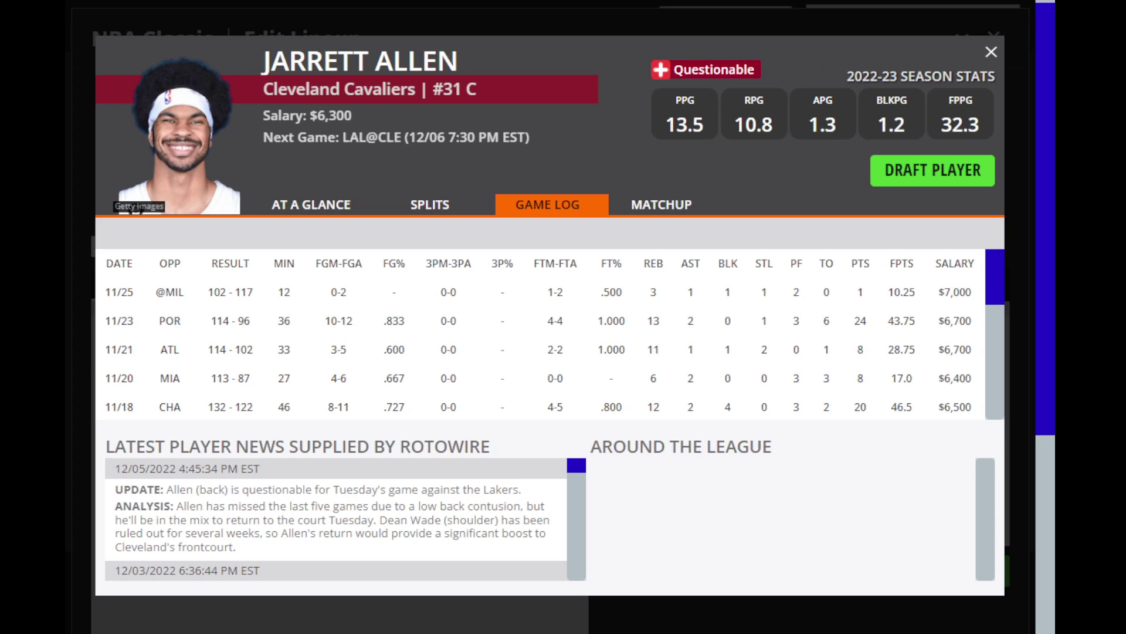
key(Escape)
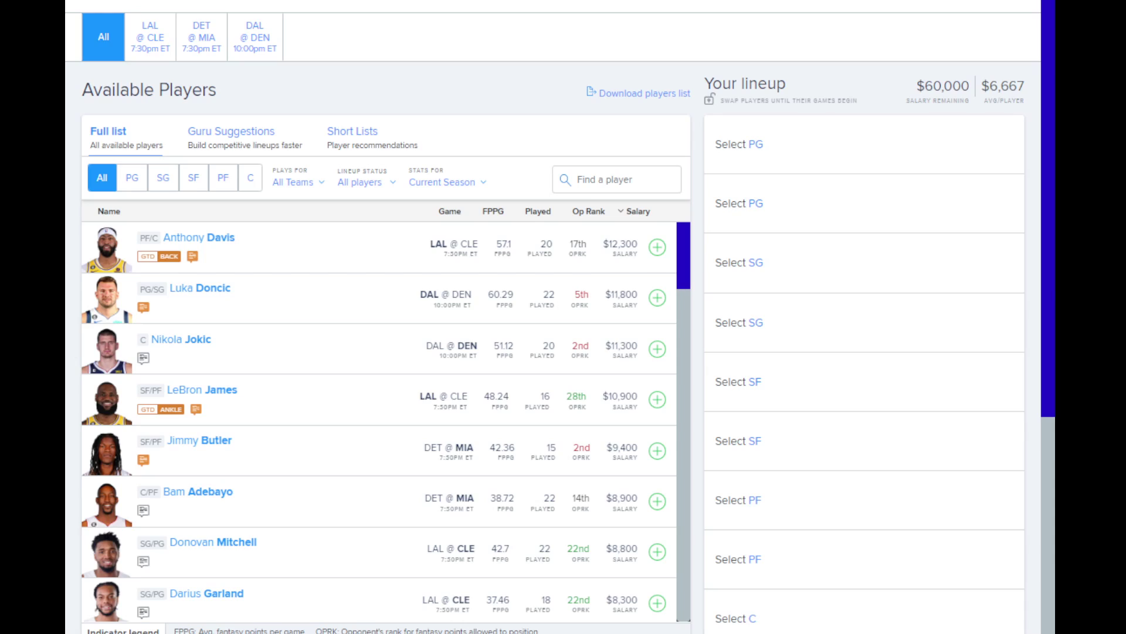
On the $60,000 contest's lineup page, search the available players for "luk" and review Luka Doncic's game log.
click(616, 179)
text(luk)
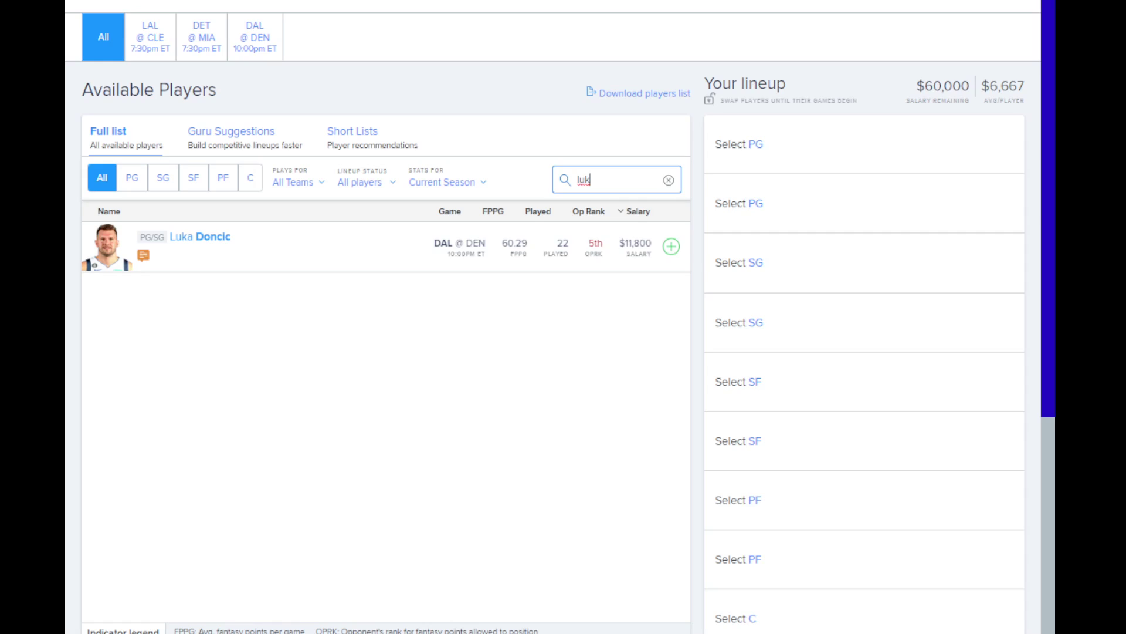
click(200, 236)
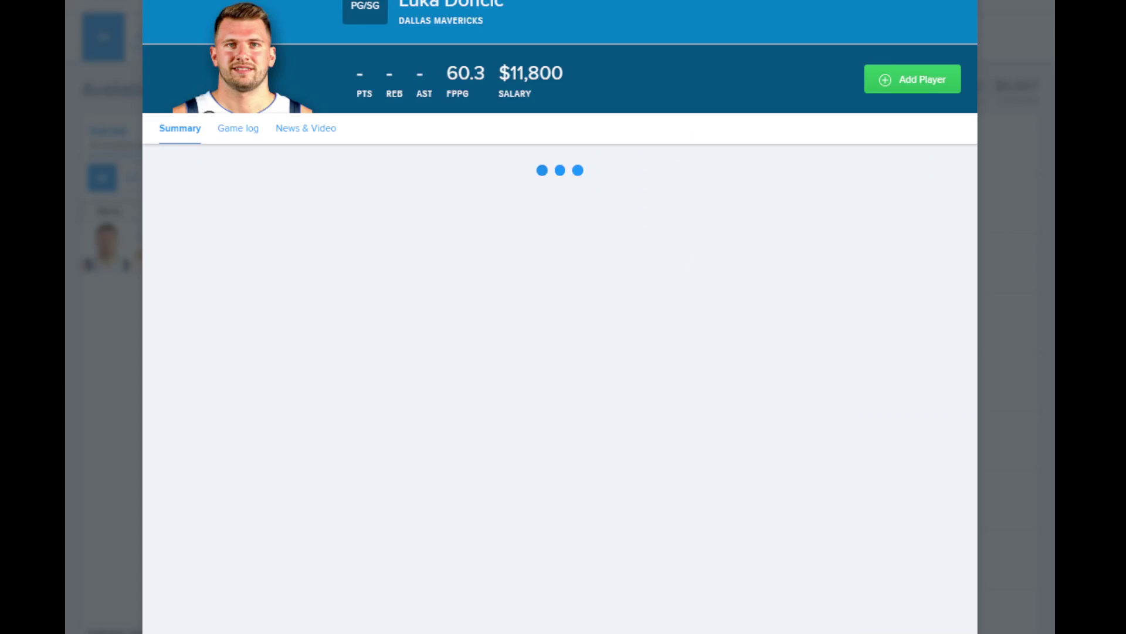
click(237, 127)
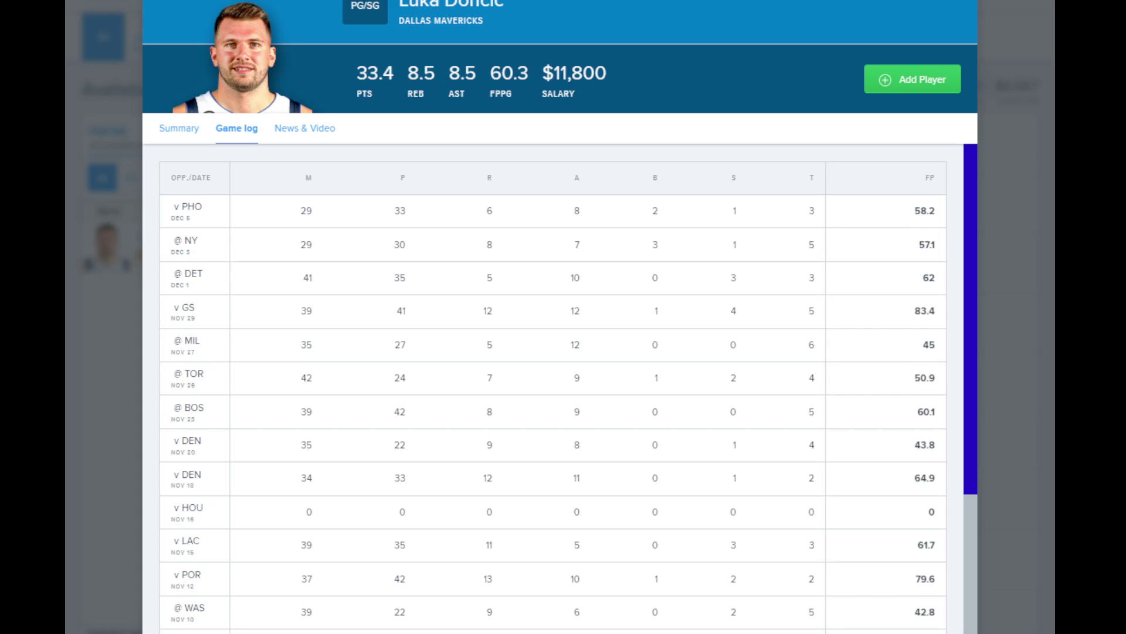
key(Escape)
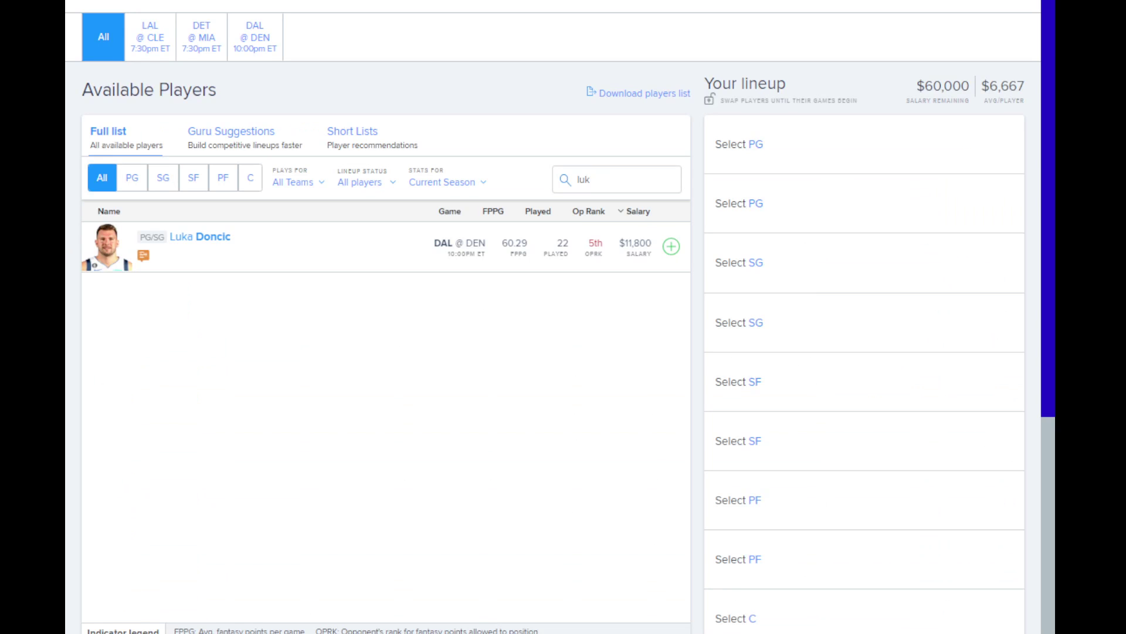
Search the available players for "jam" and review Jamal Murray's game log.
click(591, 179)
key(BackSpace)
key(BackSpace)
key(BackSpace)
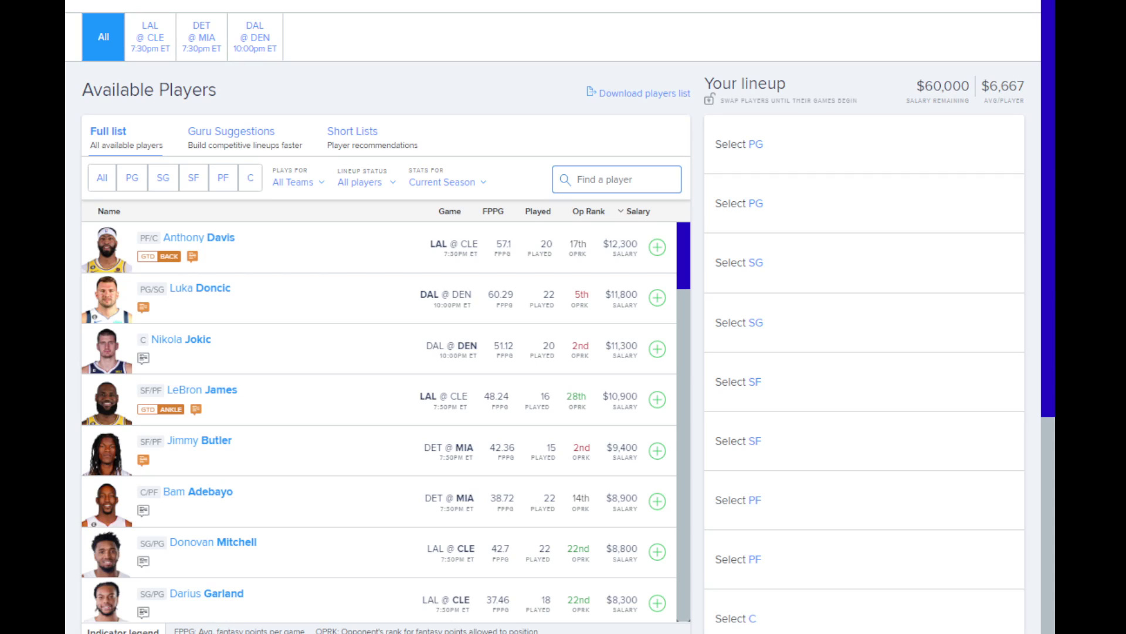
text(jam)
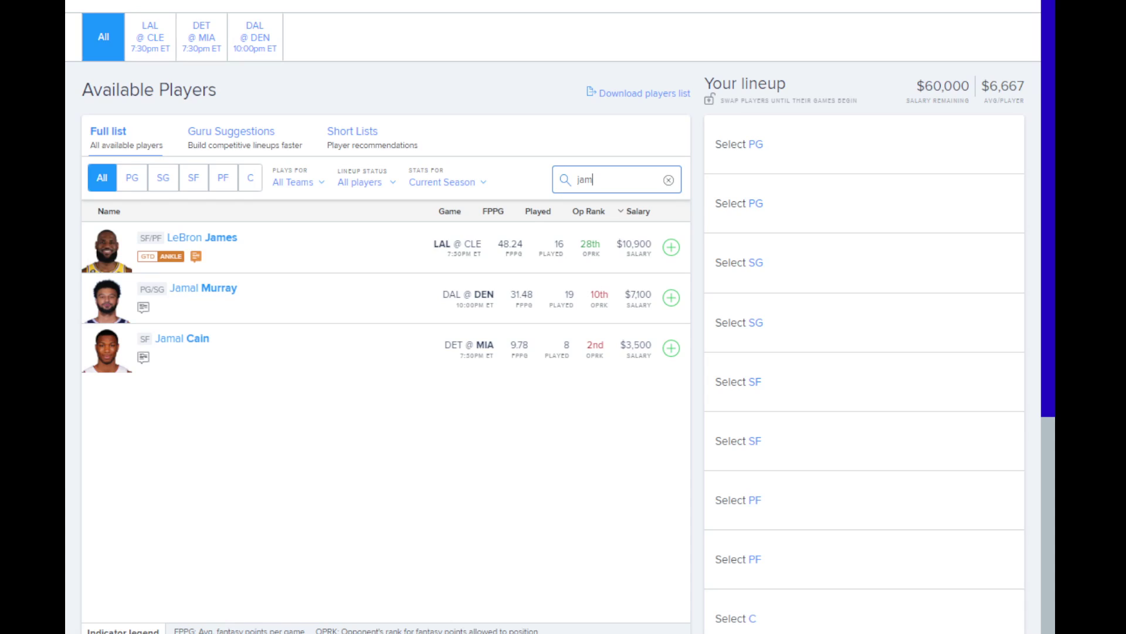
click(203, 288)
click(237, 128)
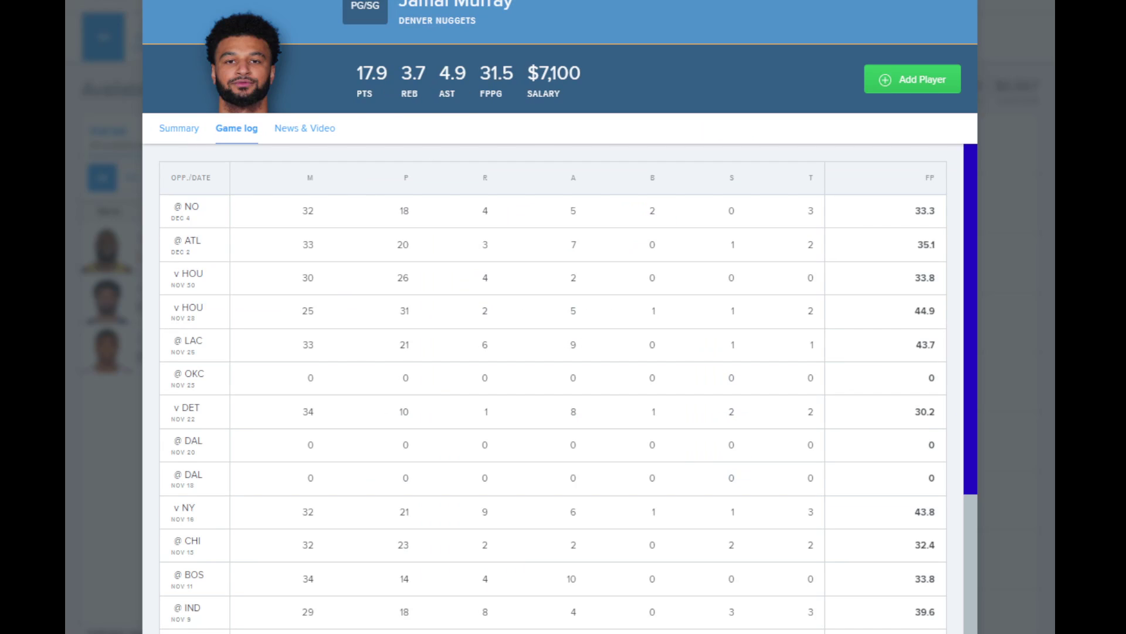
key(Escape)
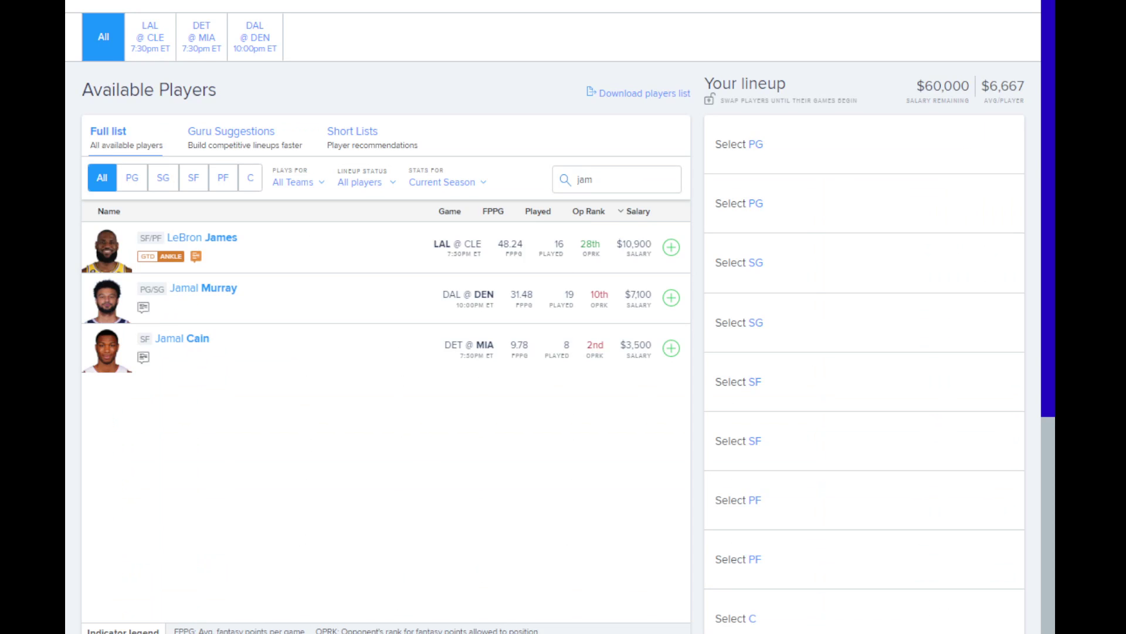
Search the available players for "tyle" and review Tyler Herro's game log.
double_click(585, 180)
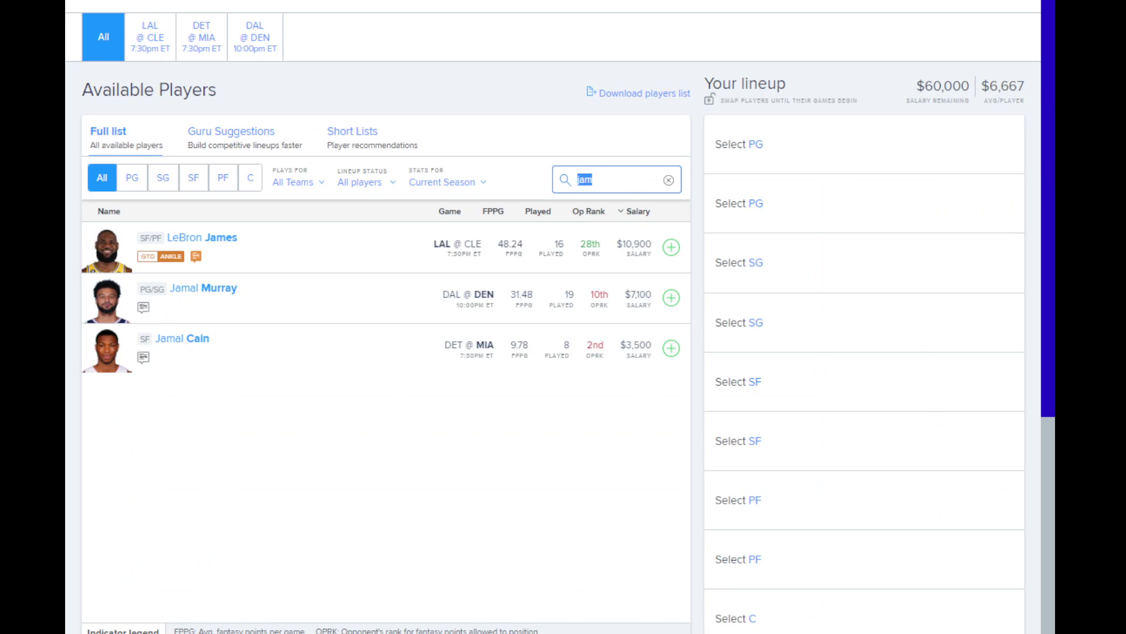
key(BackSpace)
text(t)
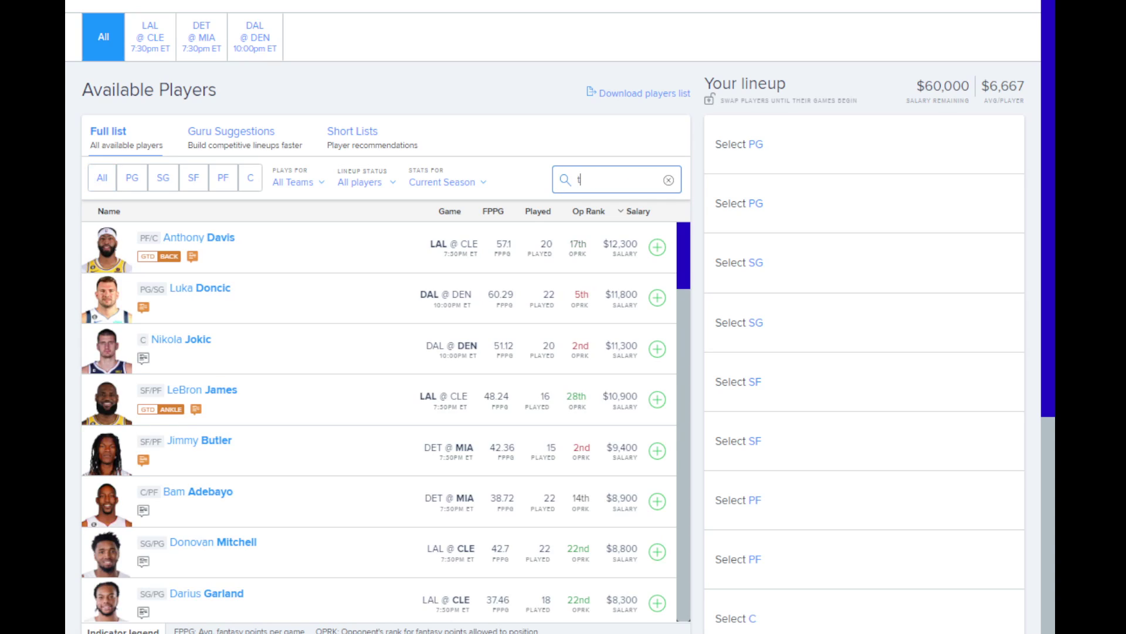
text(yle)
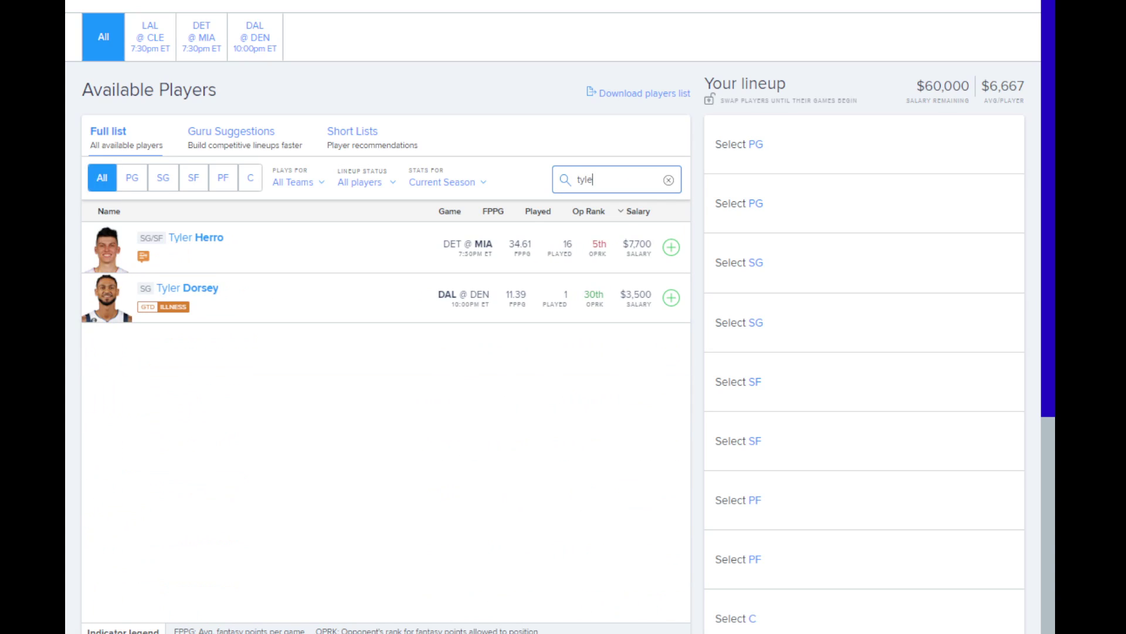
click(196, 237)
click(236, 128)
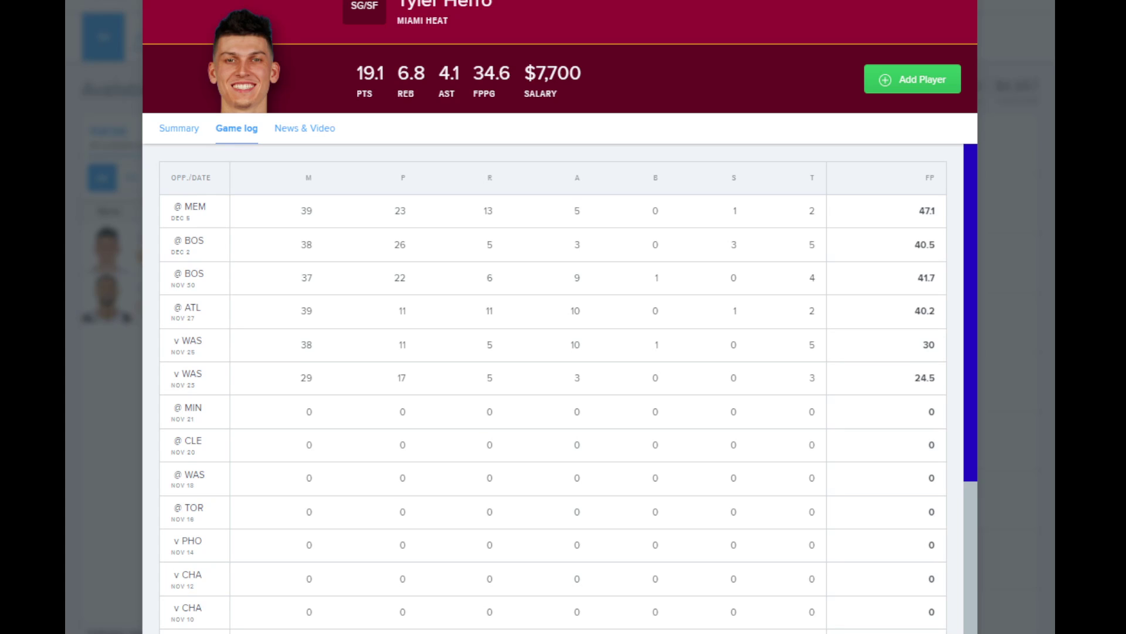
key(Escape)
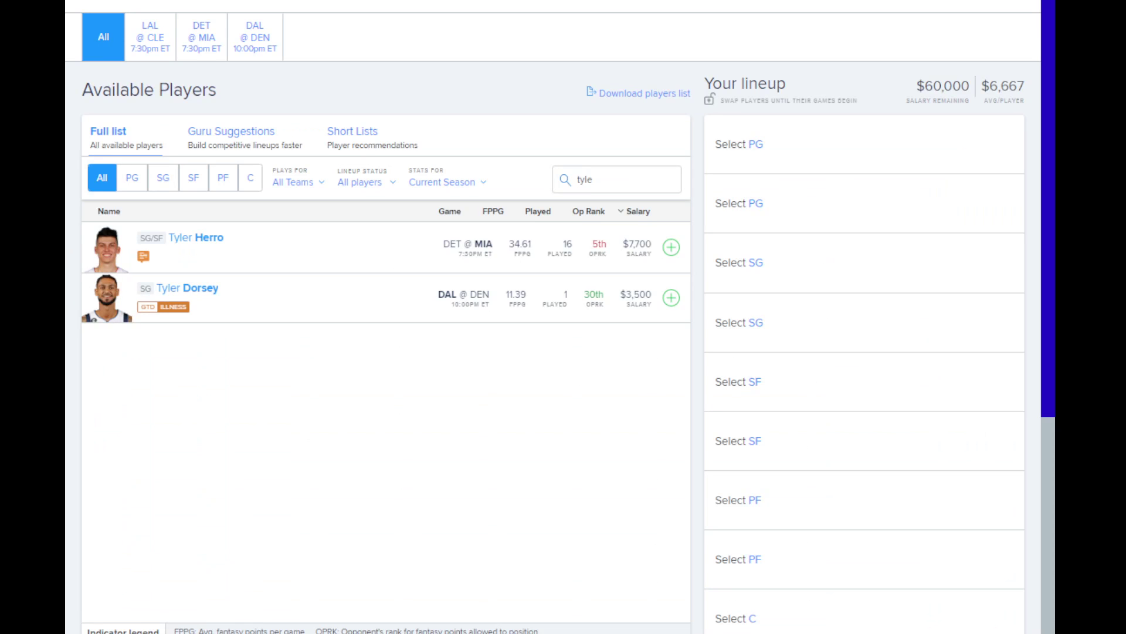
Search the available players for "boj" and examine Bojan Bogdanovic's game log back to his October games.
double_click(585, 179)
key(BackSpace)
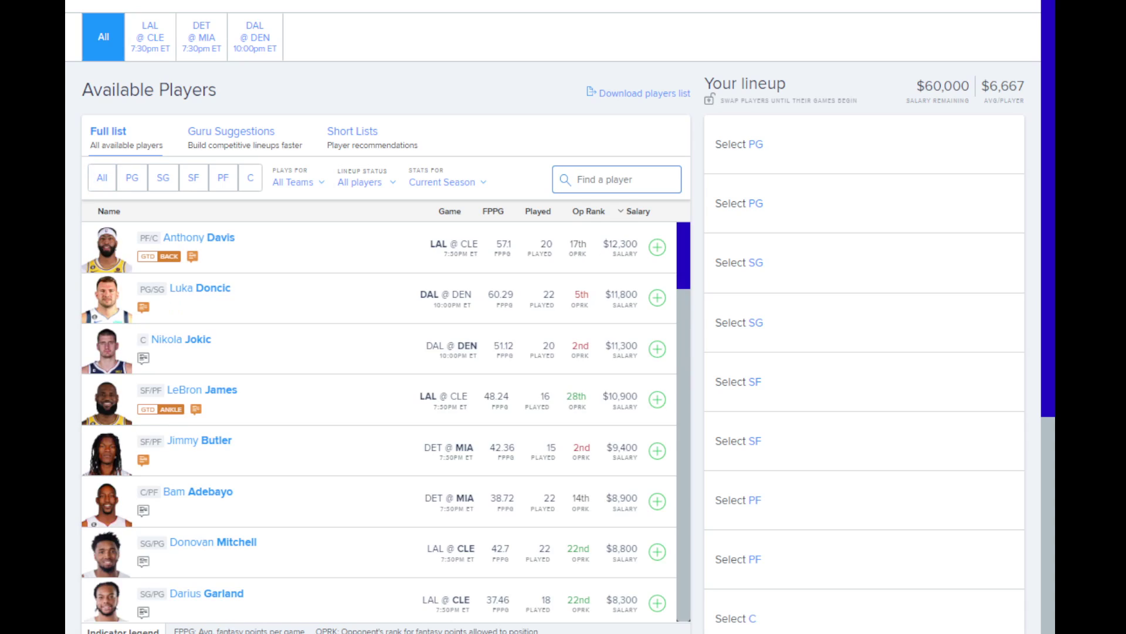
text(boj)
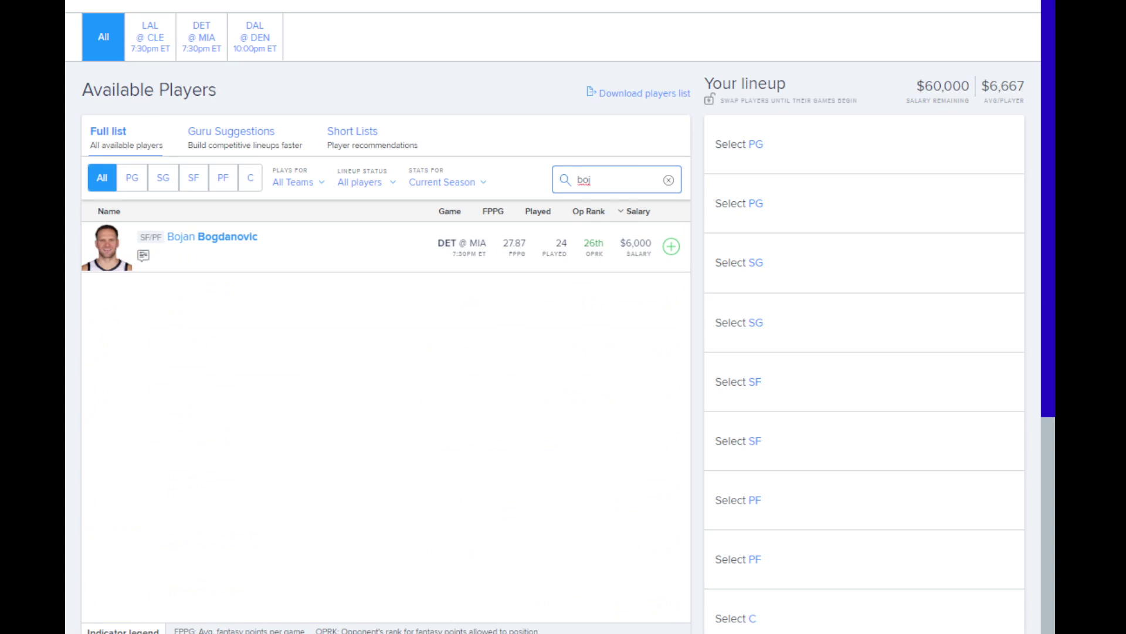
click(212, 236)
click(237, 128)
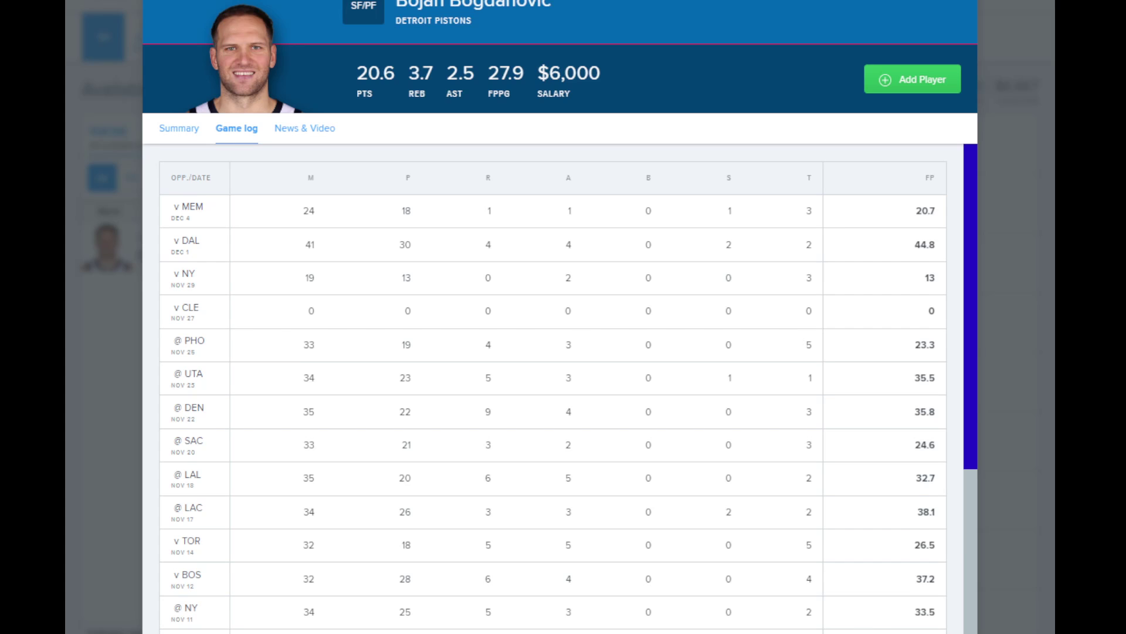
scroll(559, 388, down, 5)
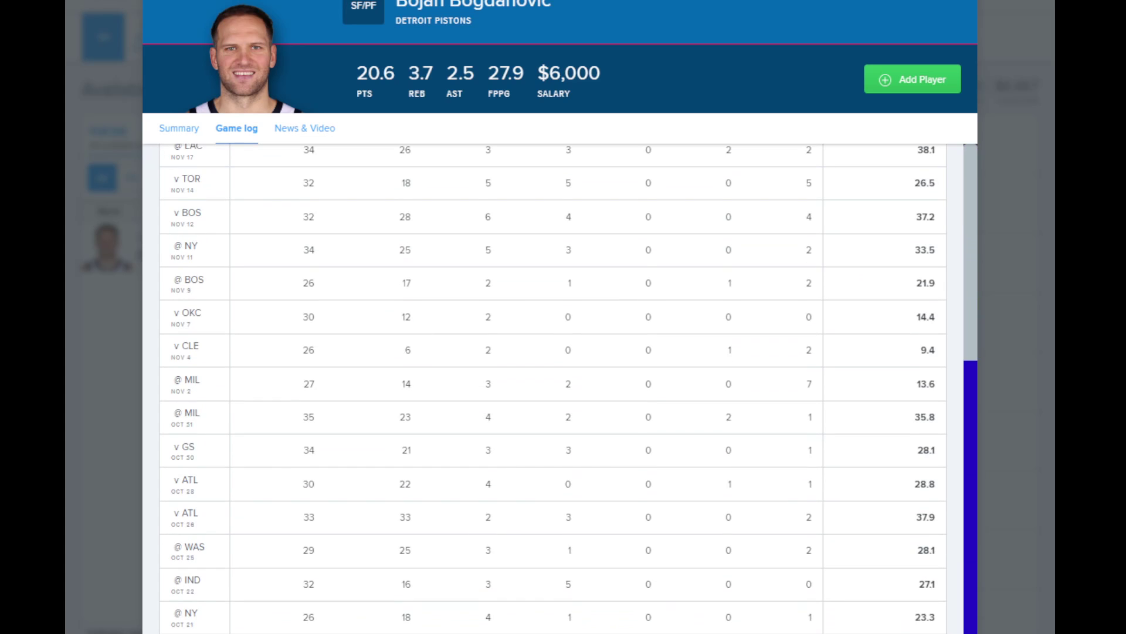
scroll(560, 388, up, 5)
key(Escape)
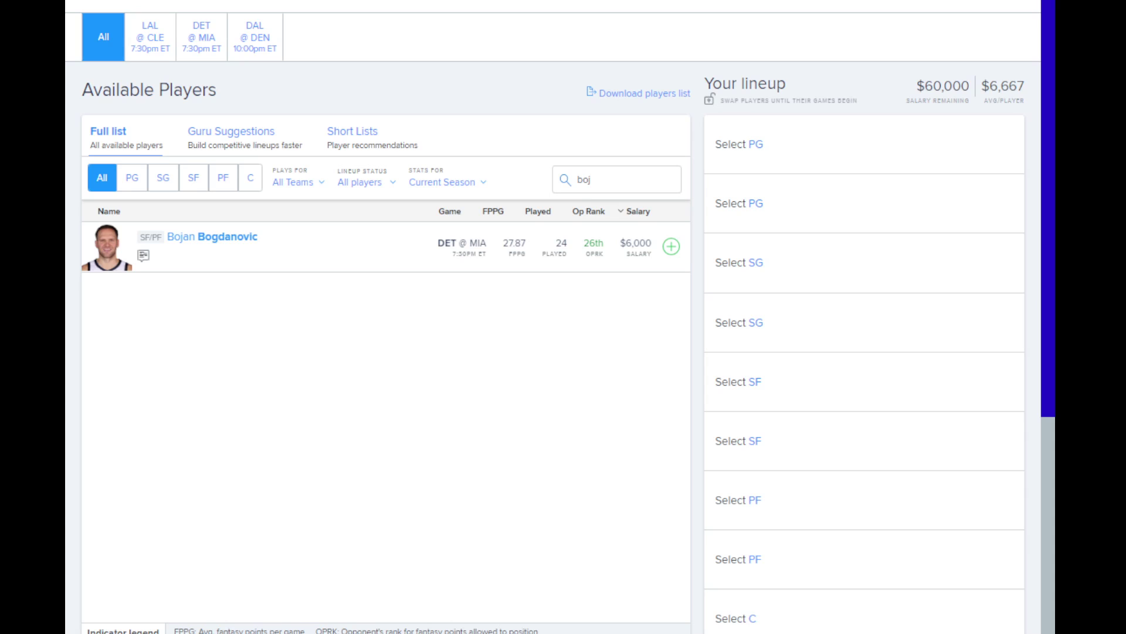
Search the available players for "jimm" and examine Jimmy Butler's season summary and game log, including his older games.
key(BackSpace)
key(BackSpace)
key(BackSpace)
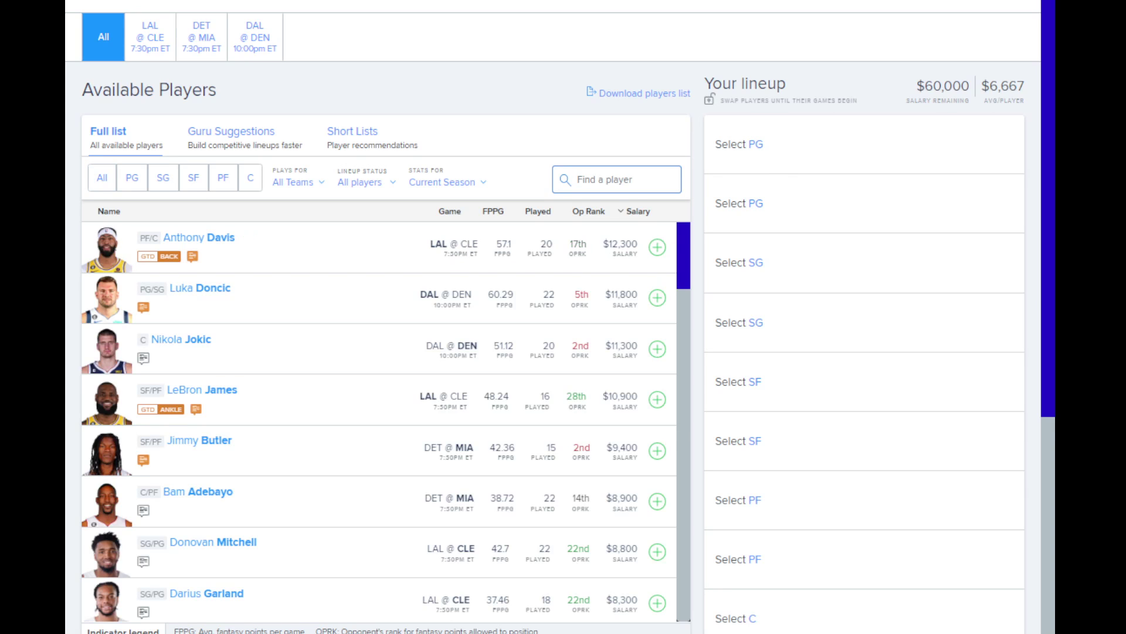
text(jimm)
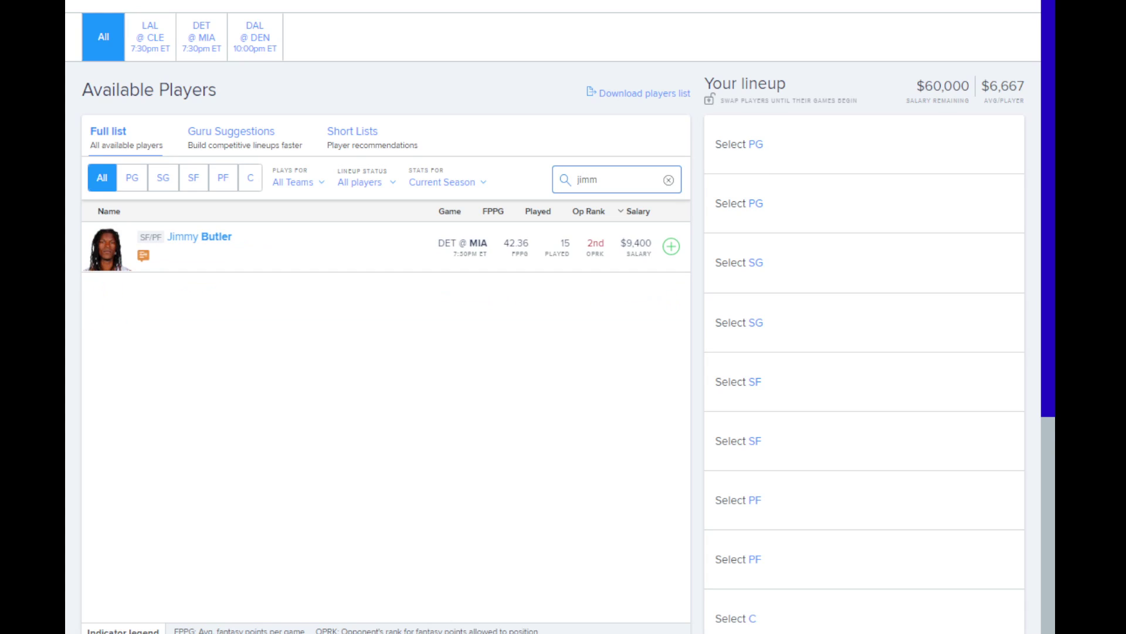
click(198, 237)
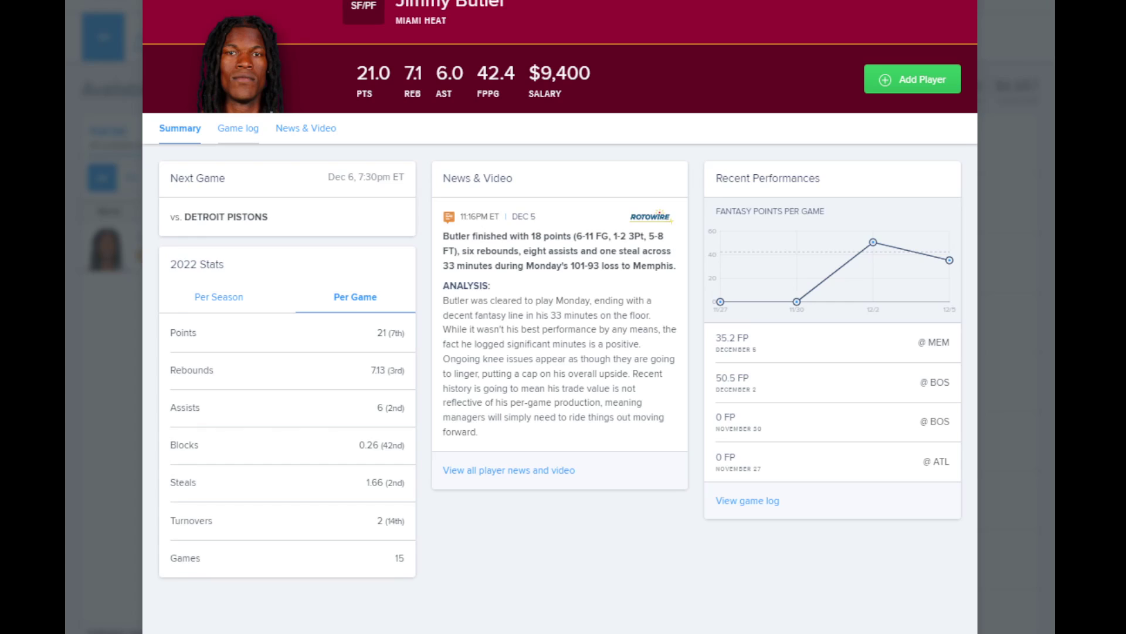
click(238, 128)
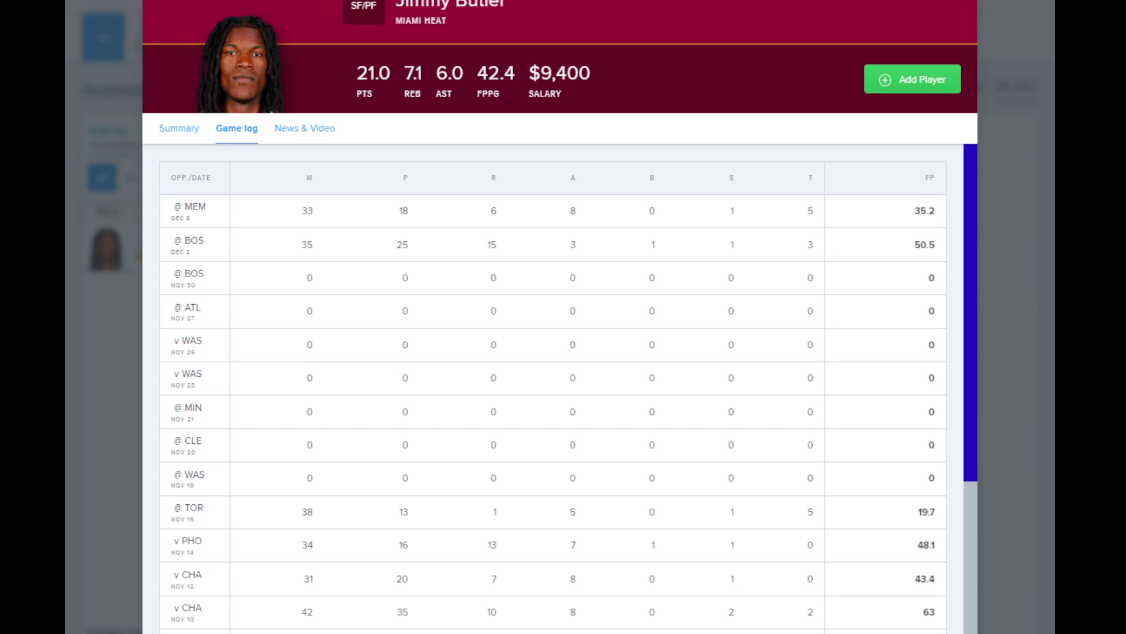
scroll(552, 387, down, 3)
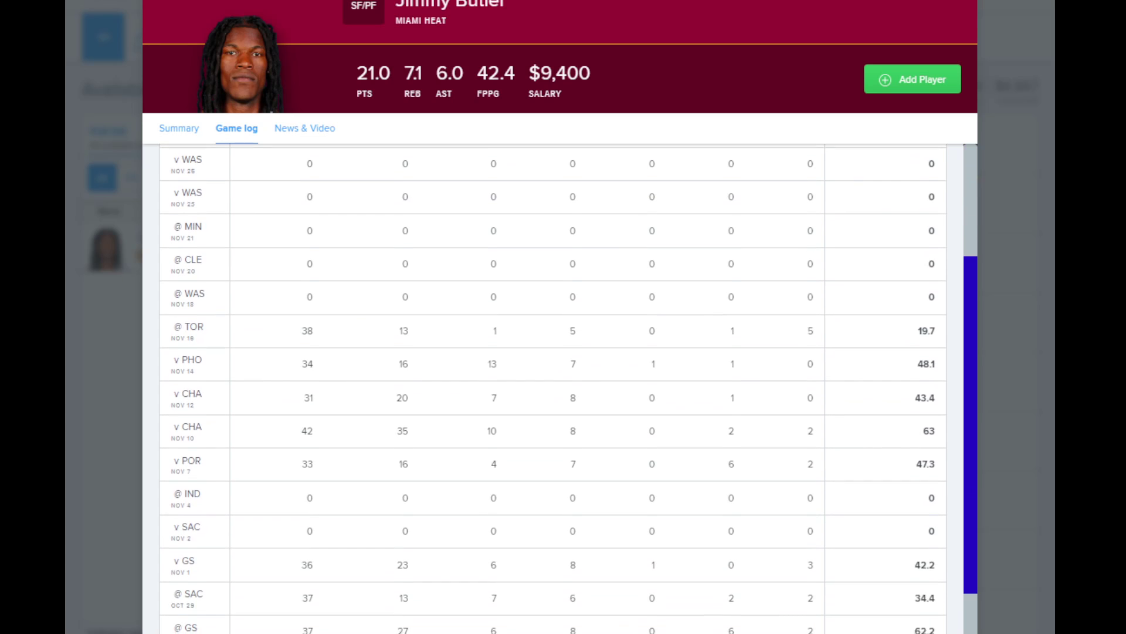
scroll(552, 387, down, 2)
scroll(553, 387, up, 5)
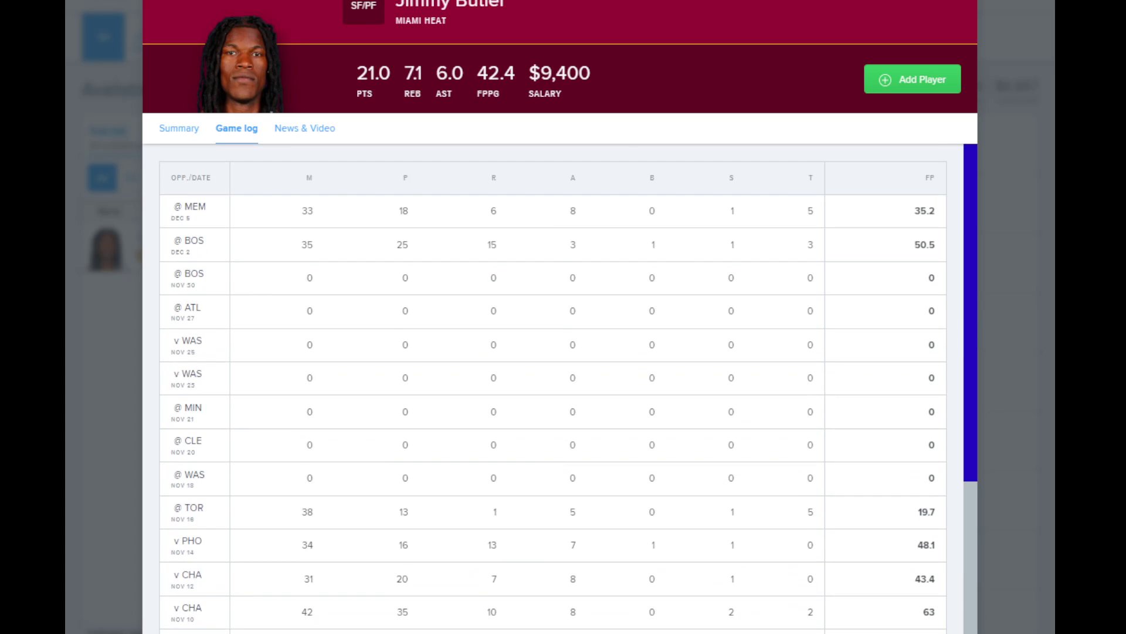
key(Escape)
double_click(587, 180)
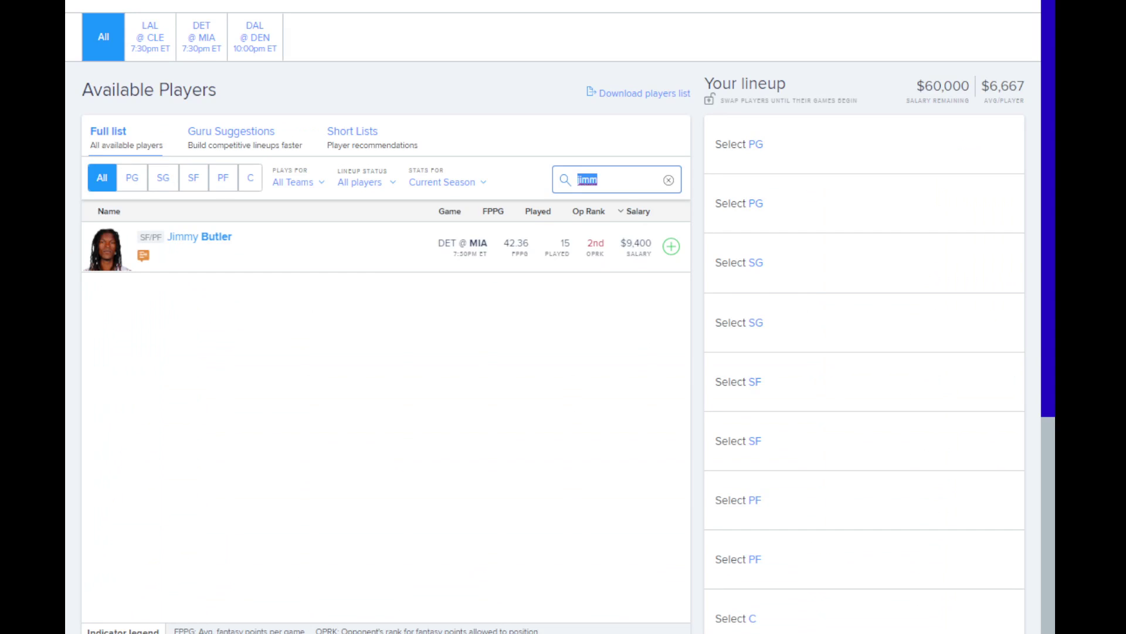
Search the available players for "aar" and review Aaron Gordon's game log.
key(BackSpace)
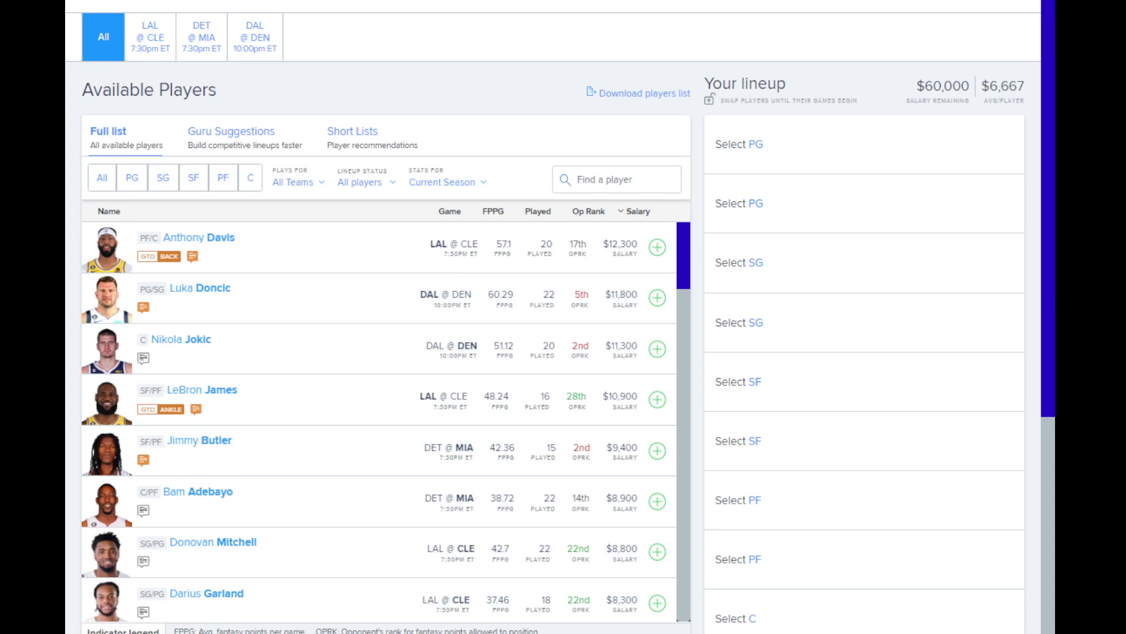
click(587, 179)
text(aar)
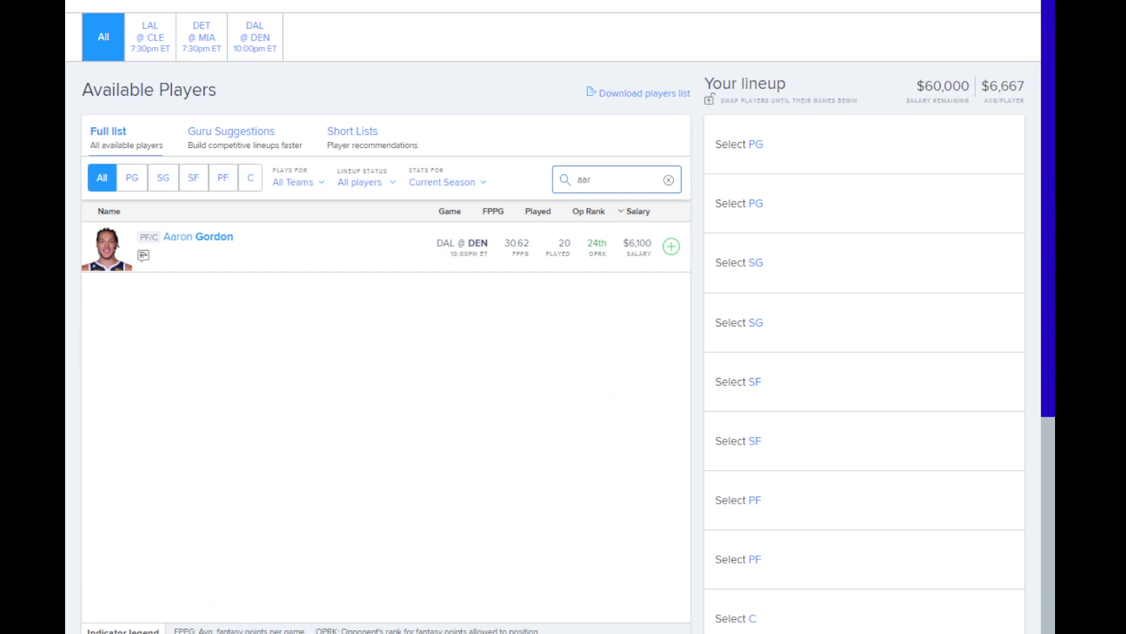
click(198, 237)
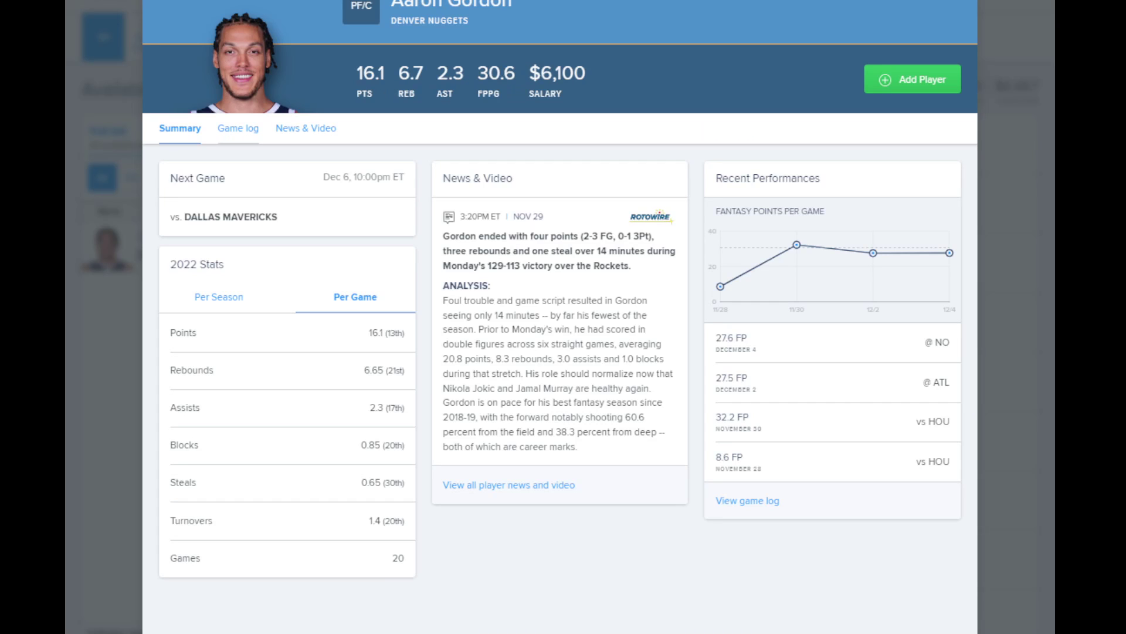
click(238, 128)
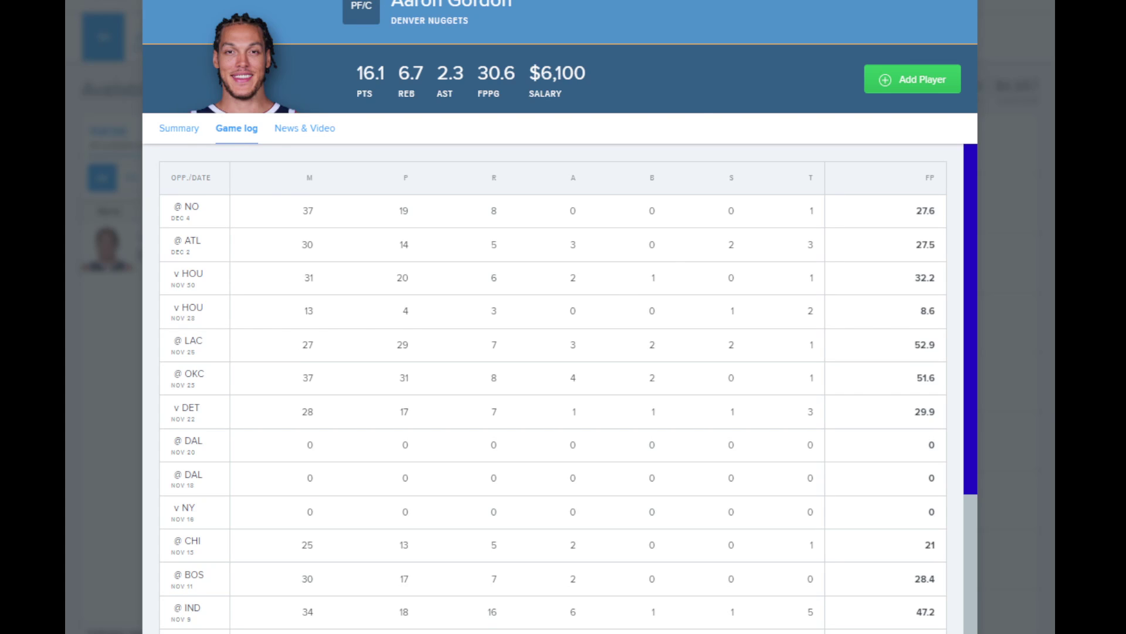
key(Escape)
Search the available players for "eva" and review Evan Mobley's game log.
double_click(583, 180)
key(BackSpace)
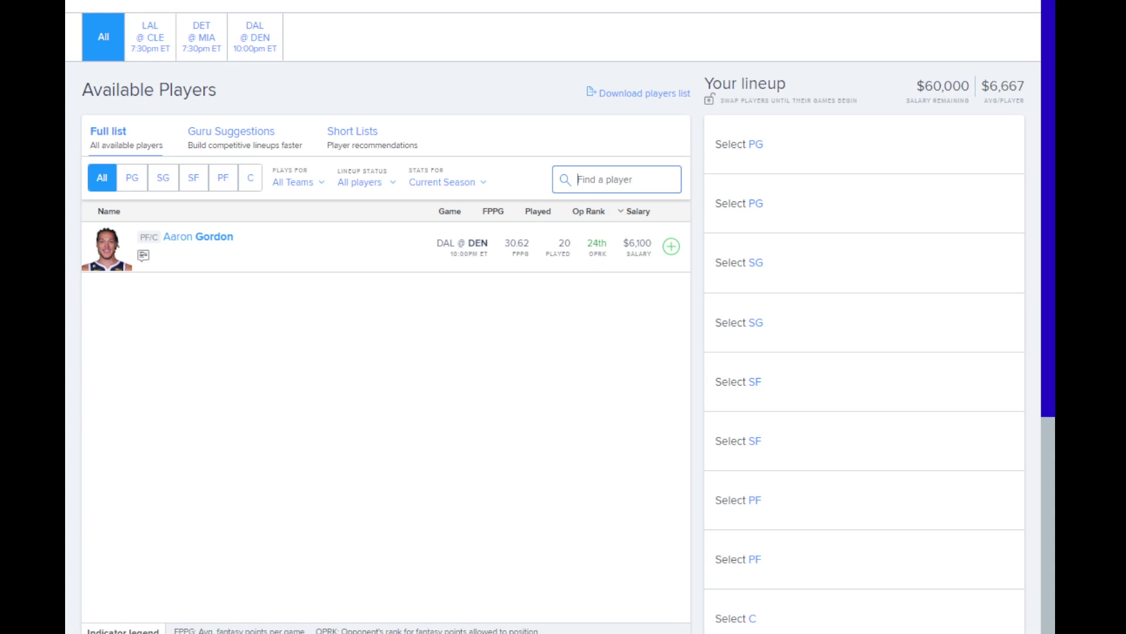
text(eva)
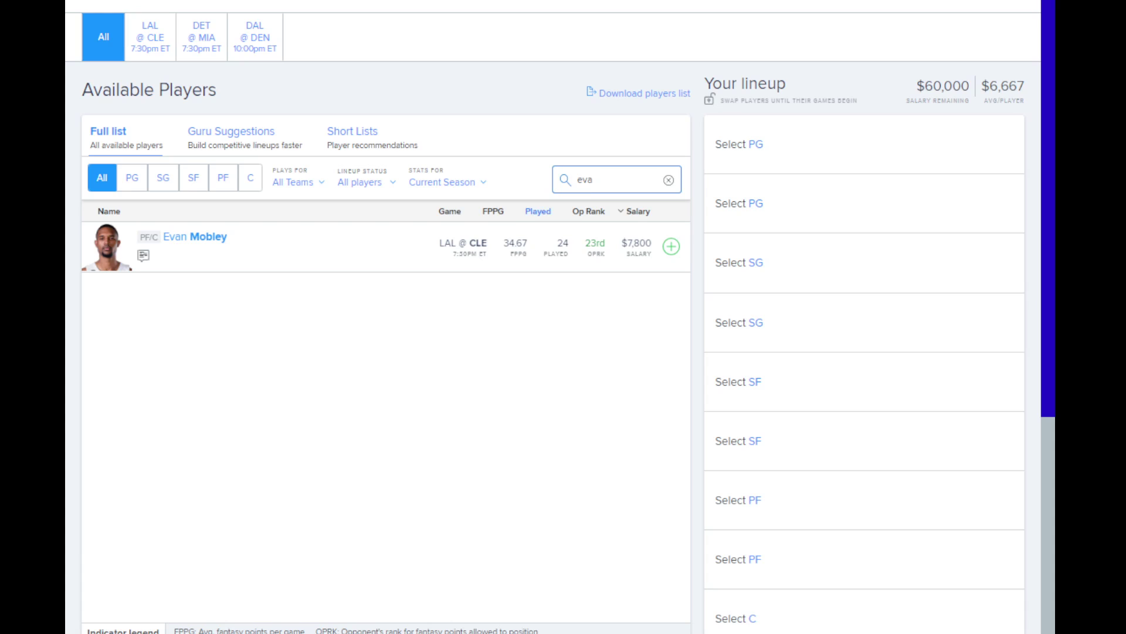
click(189, 236)
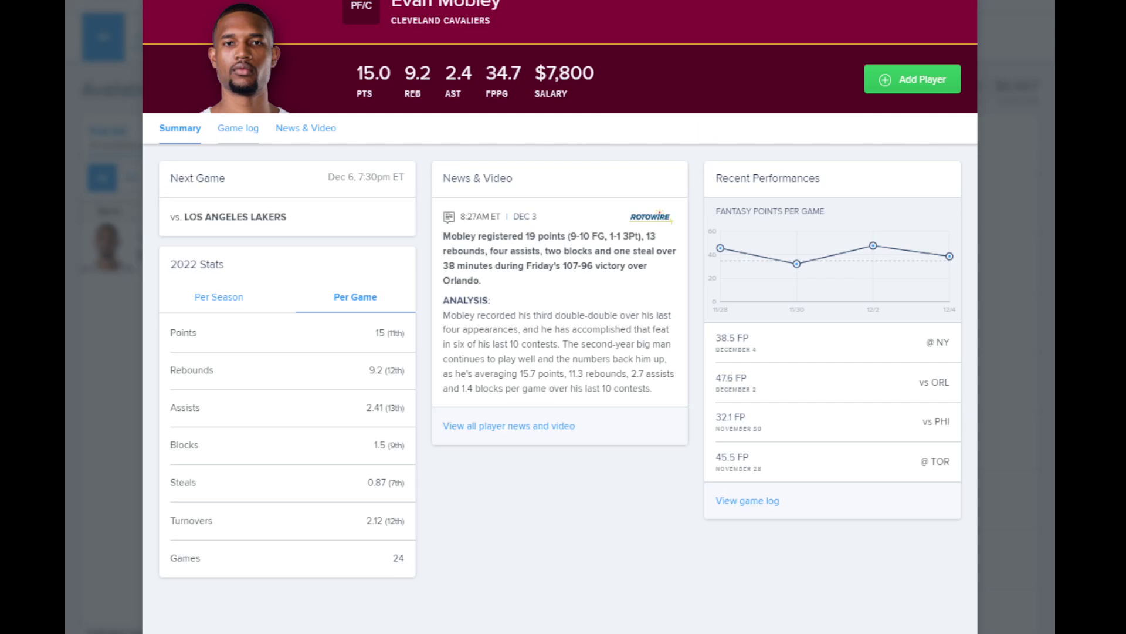
click(237, 128)
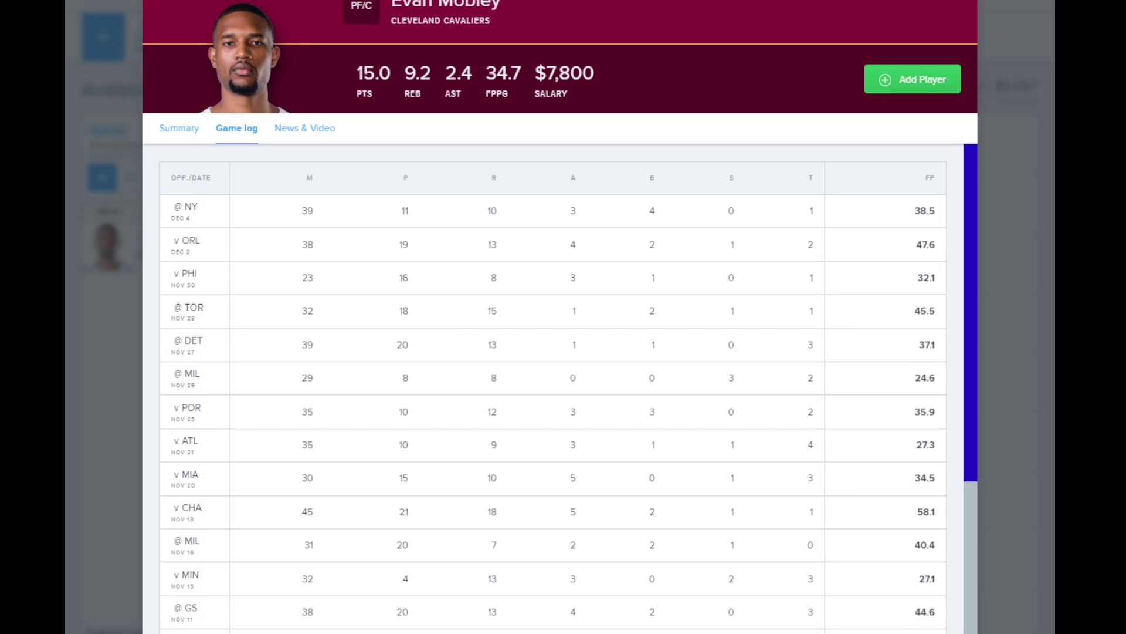
key(Escape)
Search the available players for "jarr" and review Jarrett Allen's game log.
double_click(585, 179)
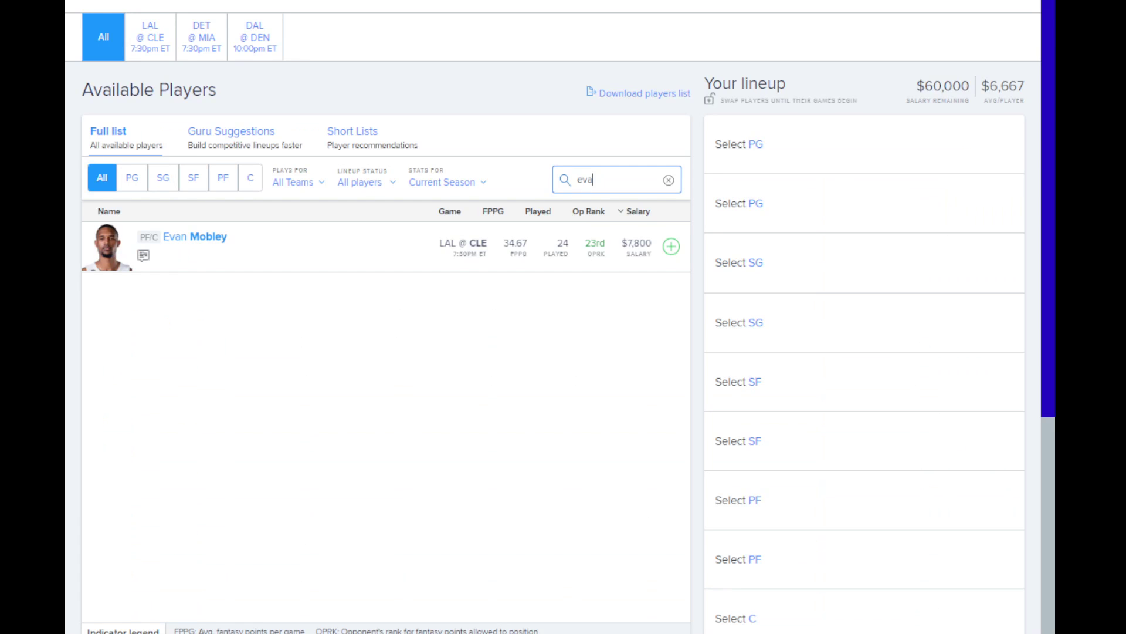
key(BackSpace)
text(jarr)
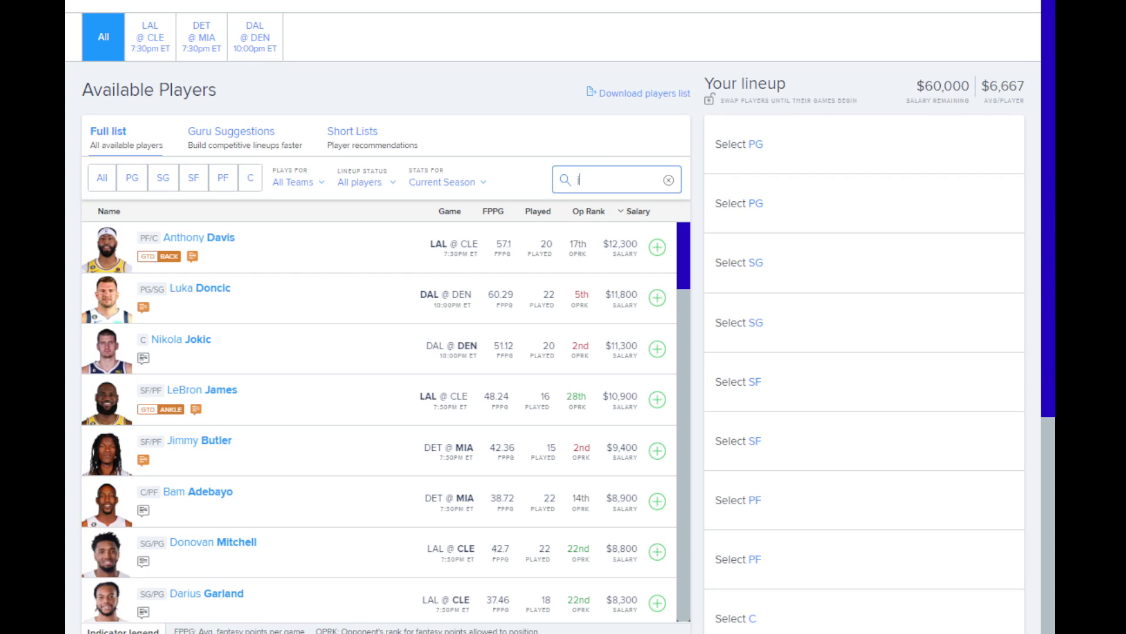
click(192, 237)
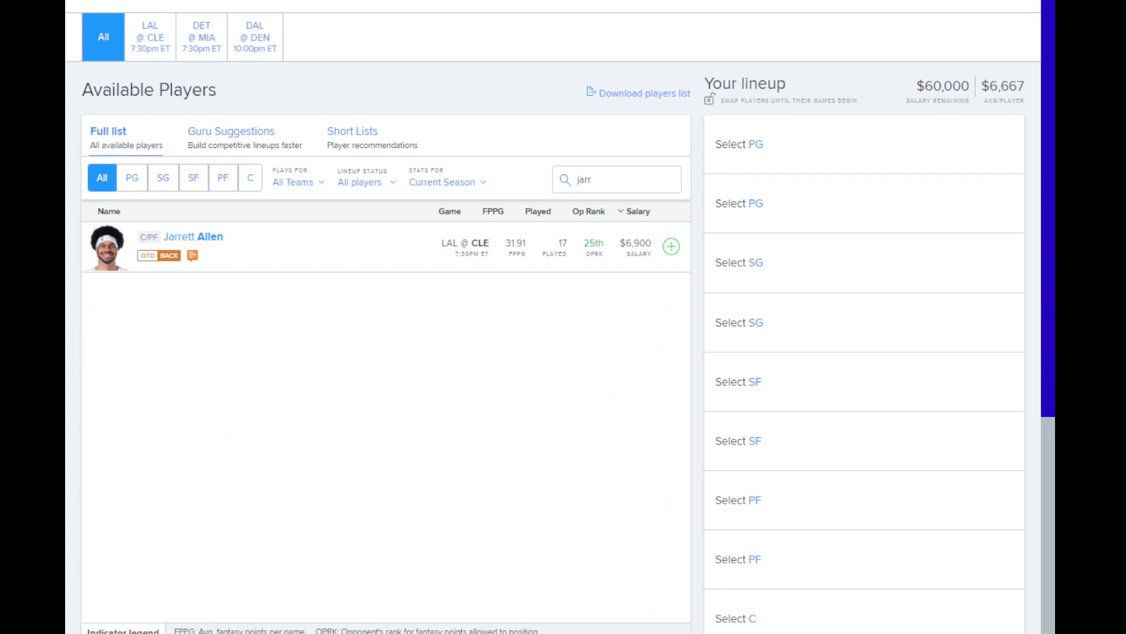
click(236, 128)
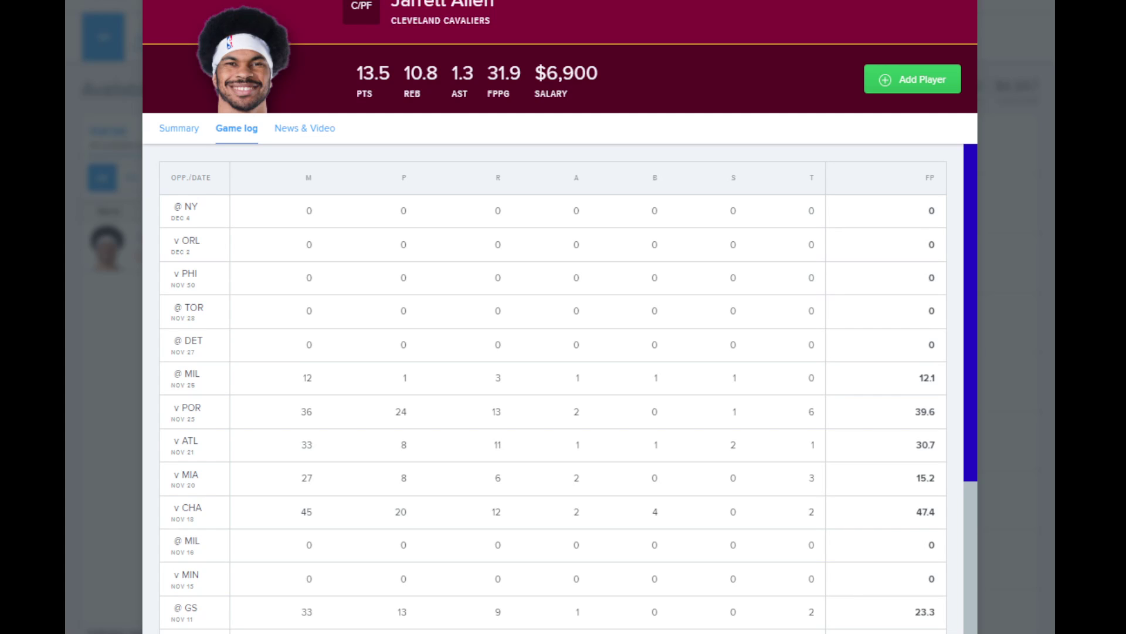
key(Escape)
Search the available players for "ant" and review Anthony Davis's game log.
double_click(585, 179)
key(BackSpace)
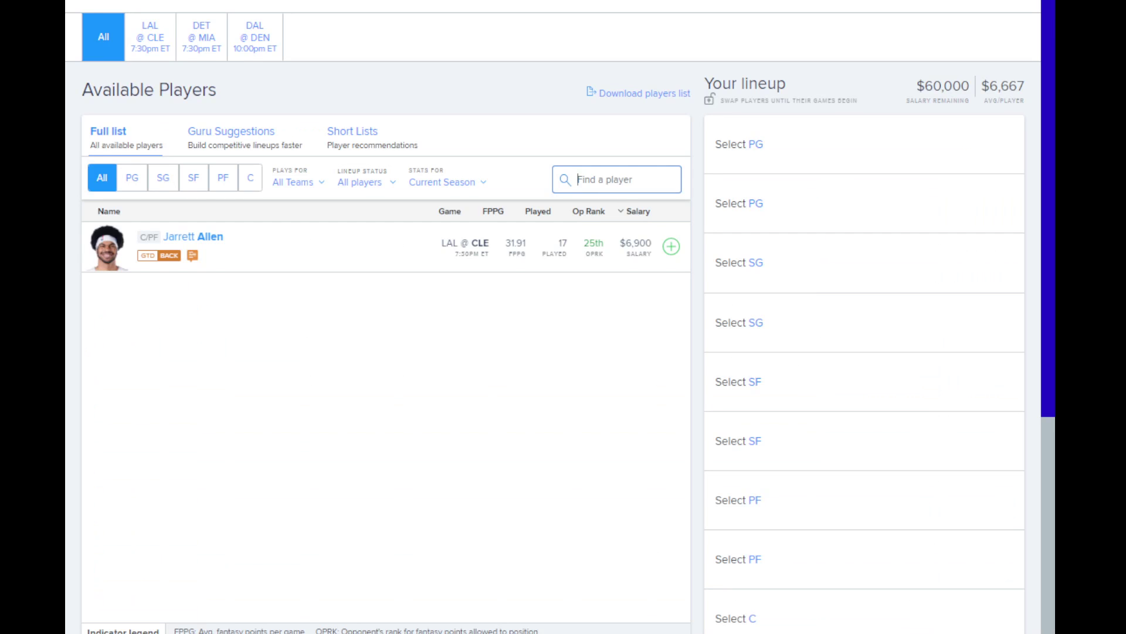
text(and)
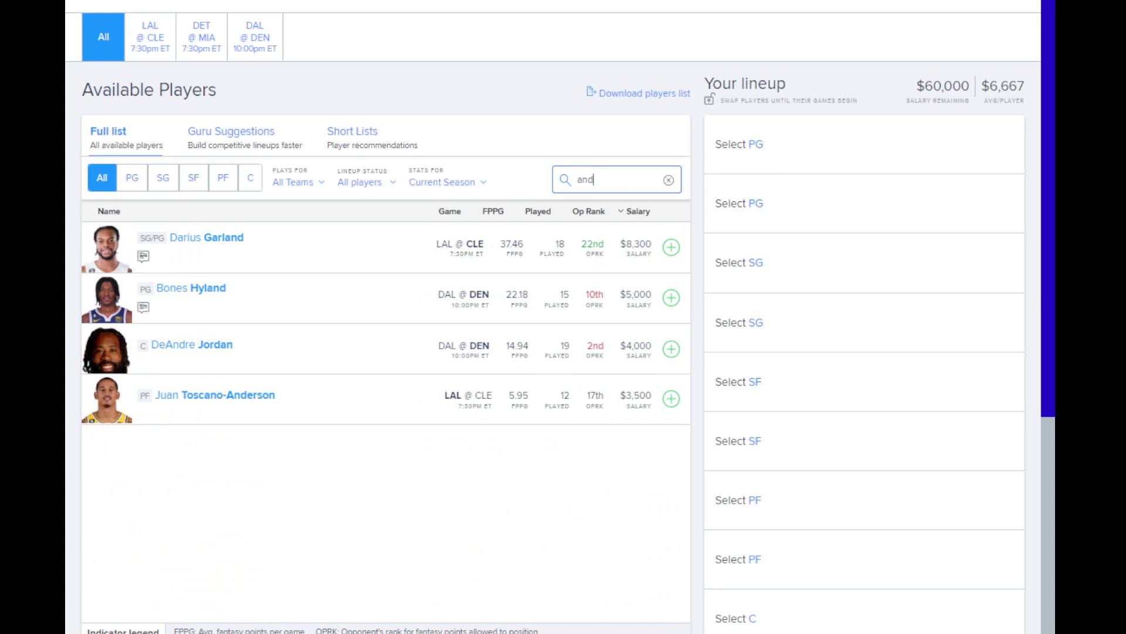
key(BackSpace)
key(BackSpace)
text(nt)
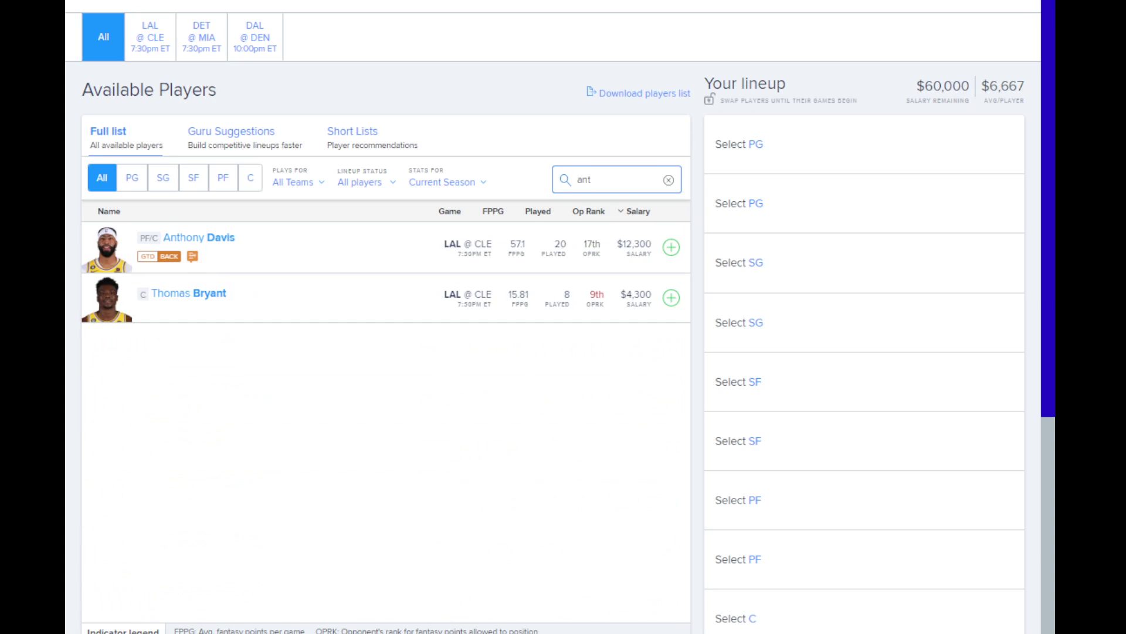
click(198, 237)
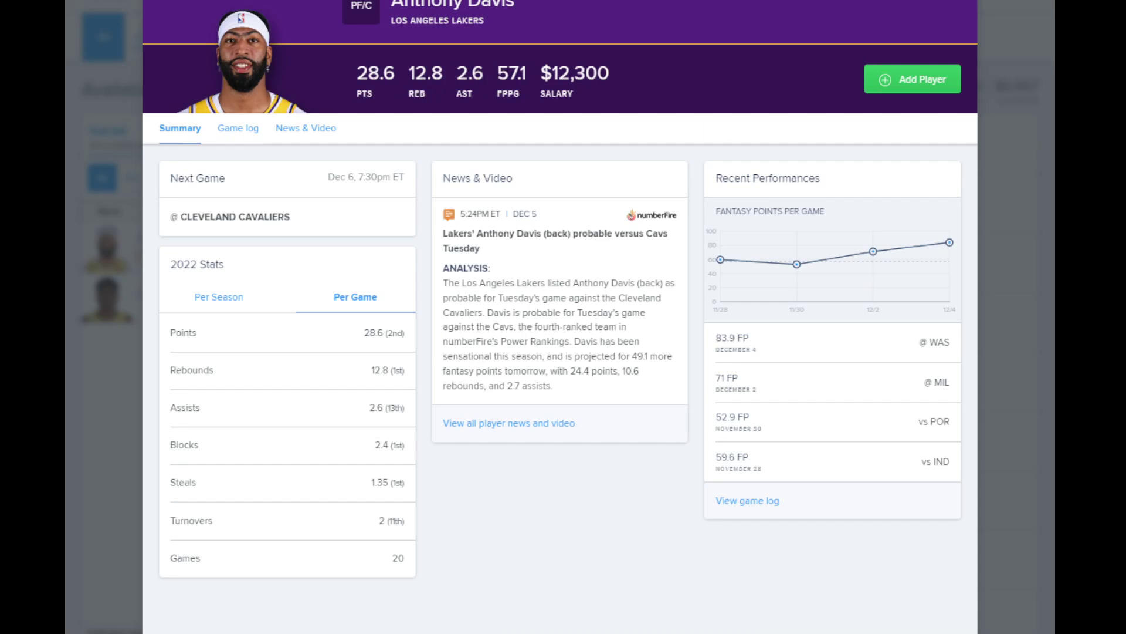
click(237, 128)
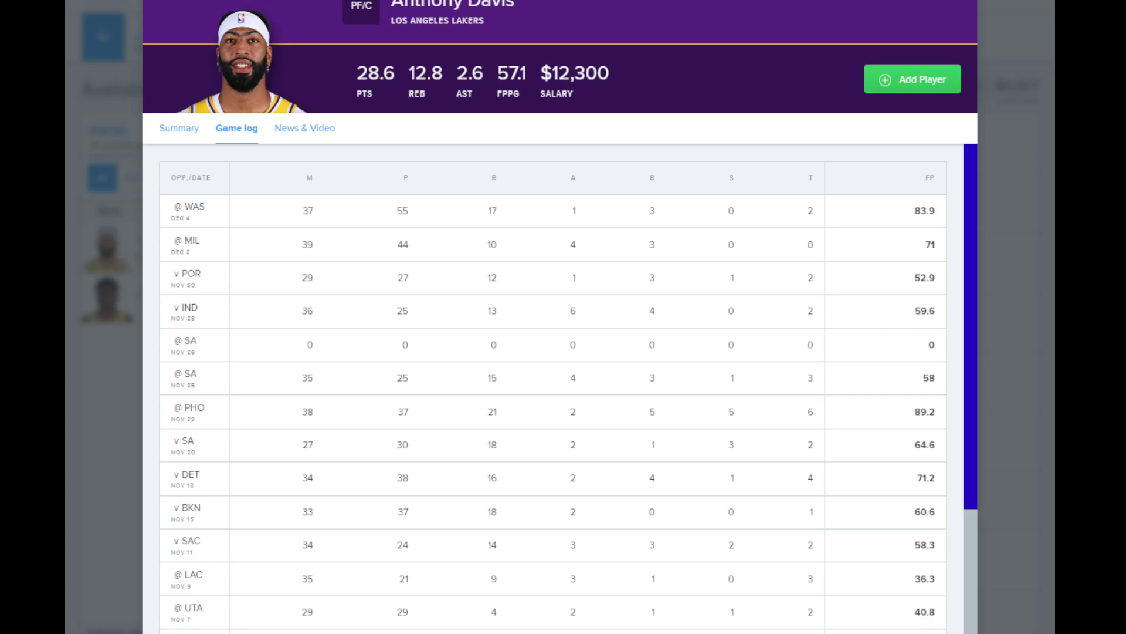
key(Escape)
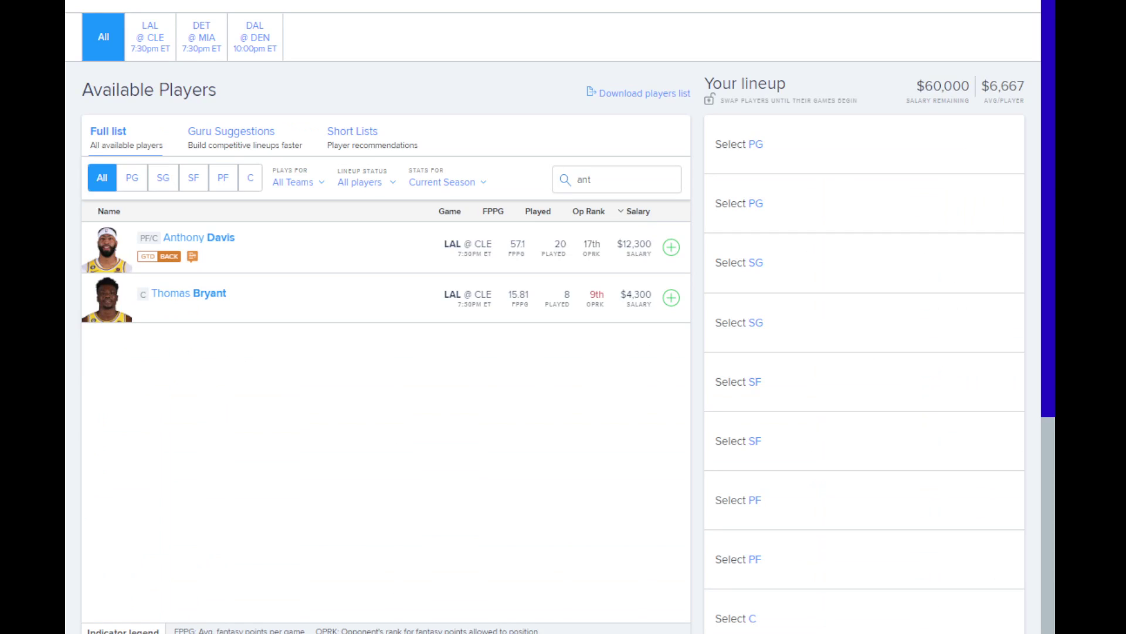